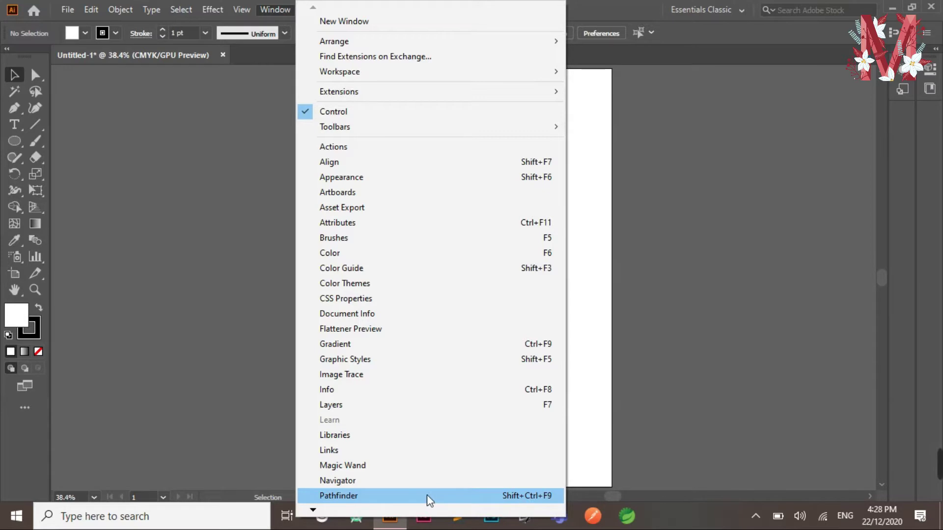
- Show the Pathfinder panel and draw a circle about 67 mm in diameter in the upper part of the artboard
{"action": "left_click", "coordinate": [380, 496]}
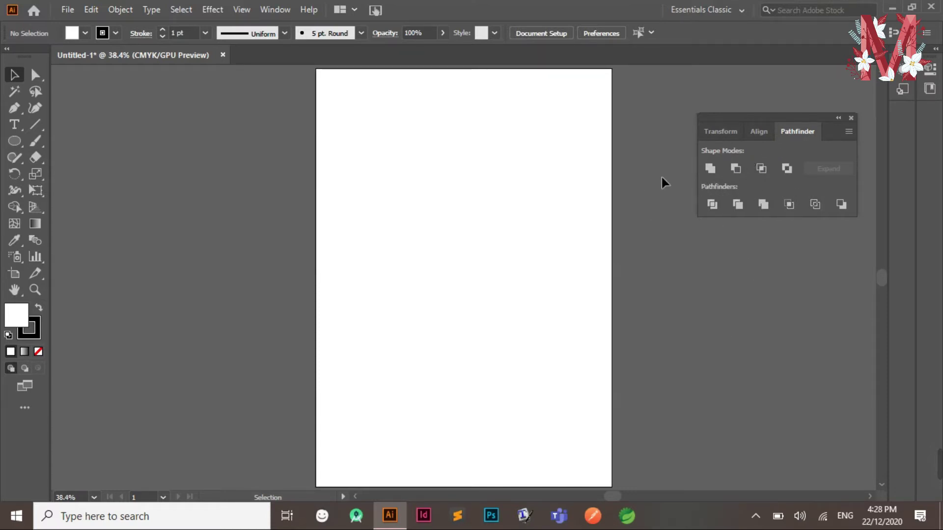
{"action": "left_click", "coordinate": [16, 141]}
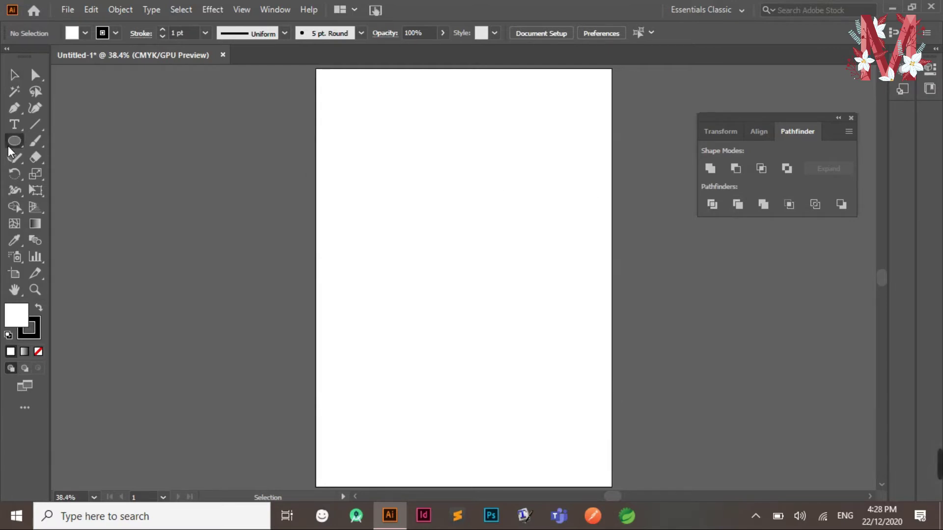
{"action": "left_click_drag", "start_coordinate": [346, 158], "coordinate": [434, 251]}
{"action": "key", "text": "v"}
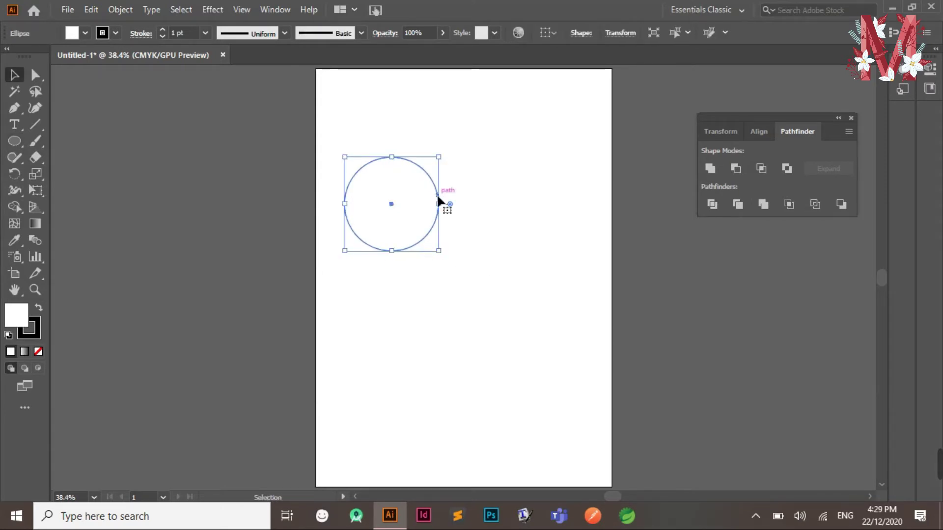
- Duplicate the circle horizontally so that the copy partly overlaps the original on its right side
{"action": "left_click_drag", "start_coordinate": [392, 202], "coordinate": [452, 203]}
{"action": "left_click", "coordinate": [521, 198]}
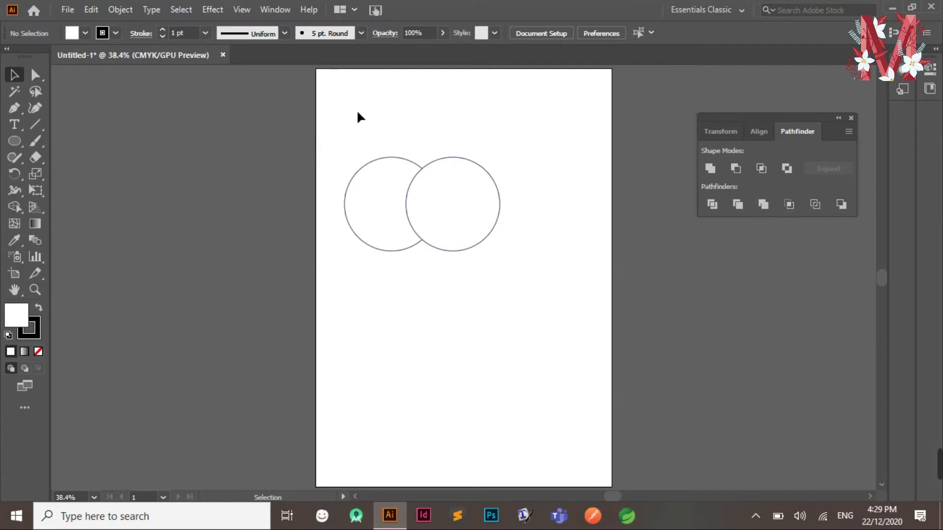
- Unite the two overlapping circles into a single path and undo the union
{"action": "left_click_drag", "start_coordinate": [294, 137], "coordinate": [501, 292]}
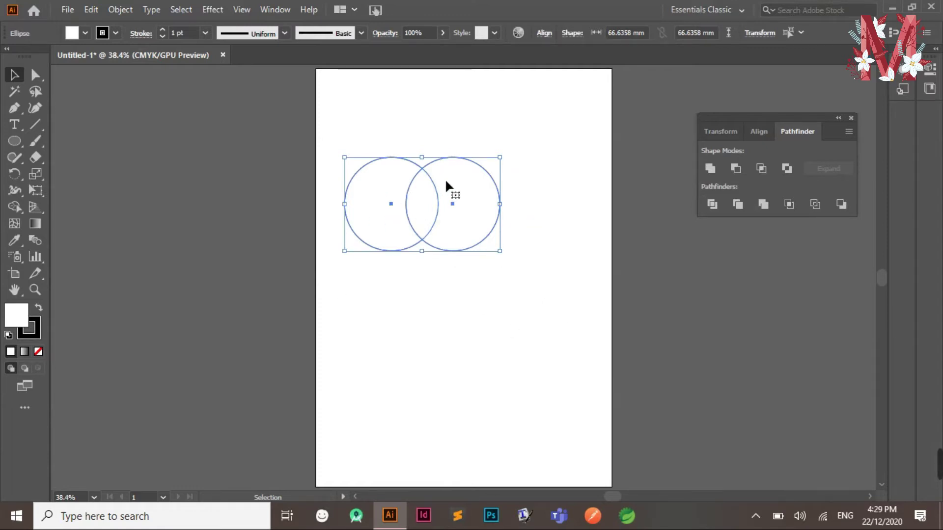
{"action": "left_click", "coordinate": [712, 170]}
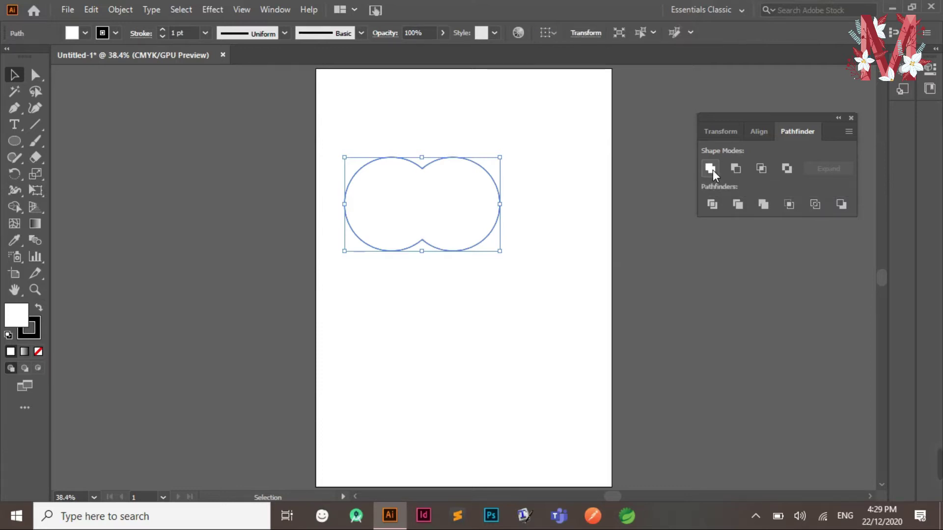
{"action": "left_click", "coordinate": [562, 192]}
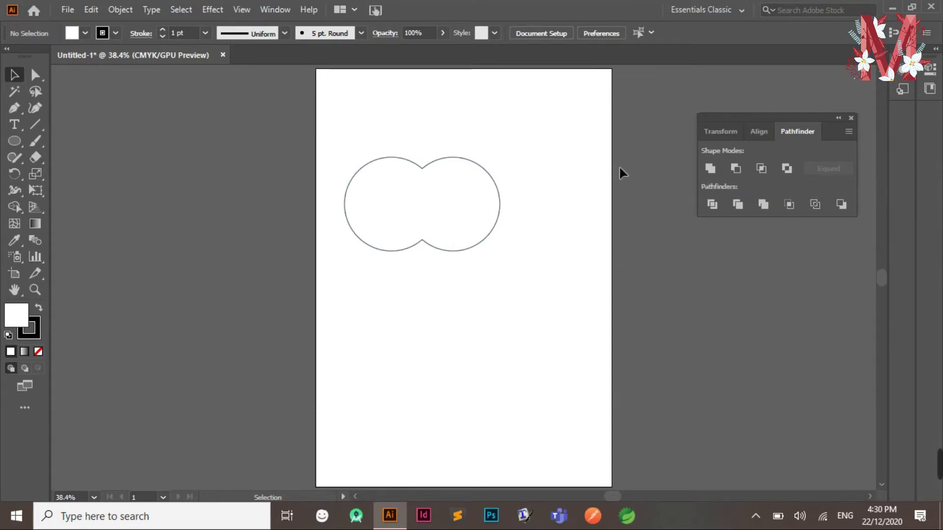
{"action": "key", "text": "ctrl+z"}
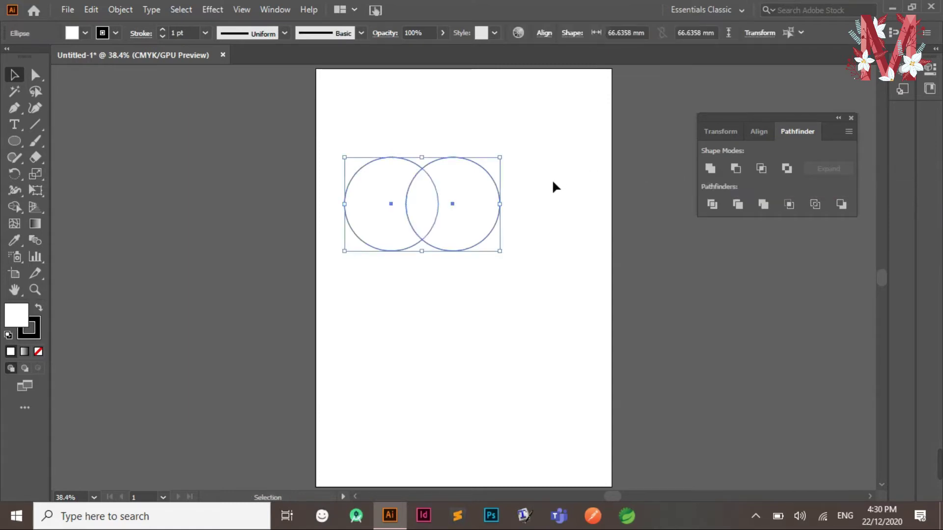
{"action": "left_click", "coordinate": [552, 179]}
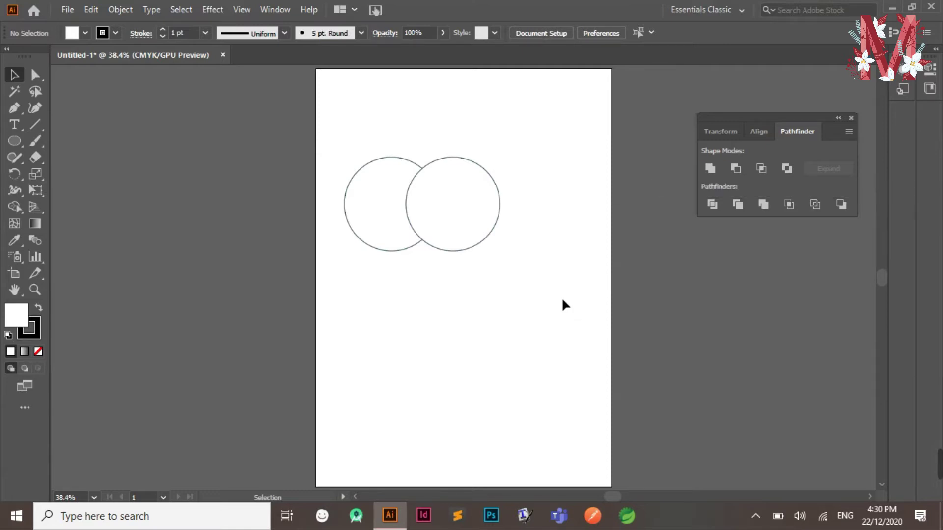
- Combine the two circles into an editable compound shape with Unite, and move it slightly up and to the left
{"action": "left_click_drag", "start_coordinate": [294, 136], "coordinate": [555, 301]}
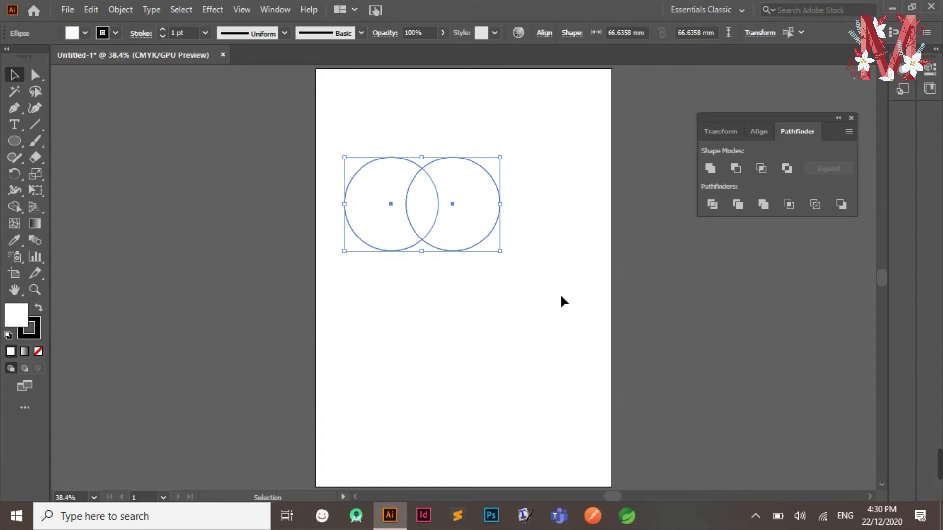
{"action": "key", "text": "alt"}
{"action": "left_click", "coordinate": [711, 169]}
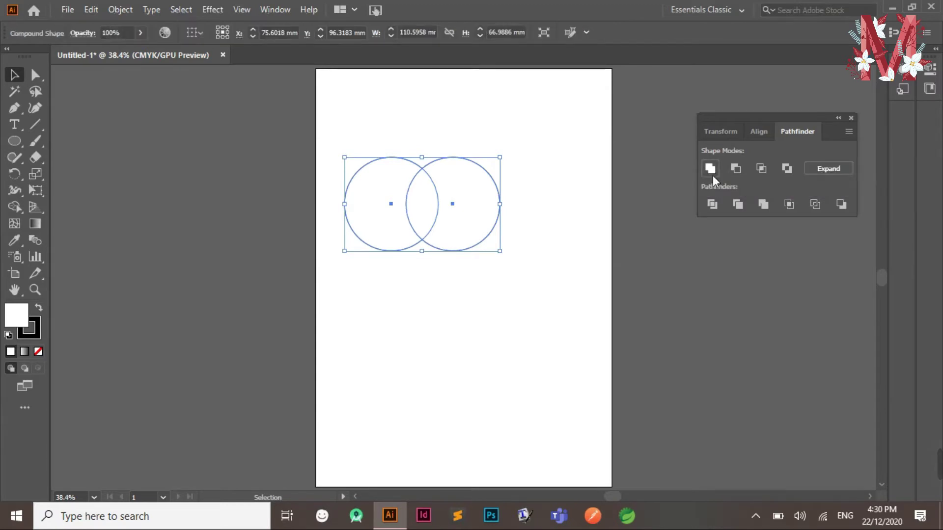
{"action": "left_click", "coordinate": [712, 176]}
{"action": "left_click", "coordinate": [591, 278]}
{"action": "left_click", "coordinate": [551, 202]}
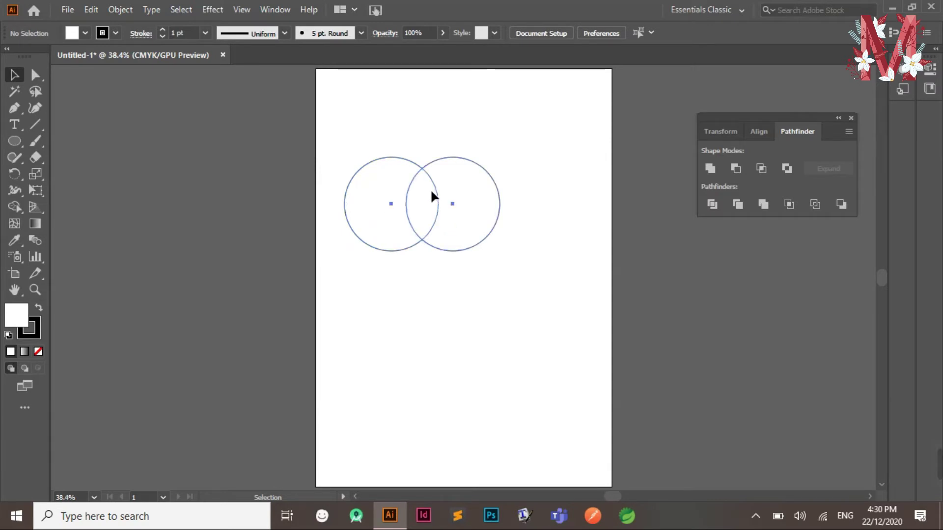
{"action": "left_click", "coordinate": [434, 193]}
- Try pulling the right circle's outer anchor point down and outward within the compound shape, and undo the change
{"action": "left_click", "coordinate": [35, 74]}
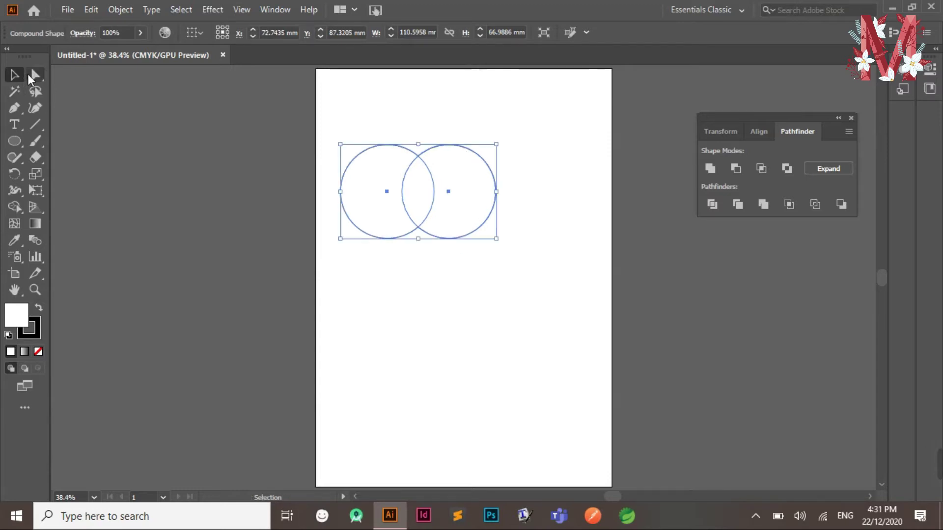
{"action": "left_click", "coordinate": [33, 77]}
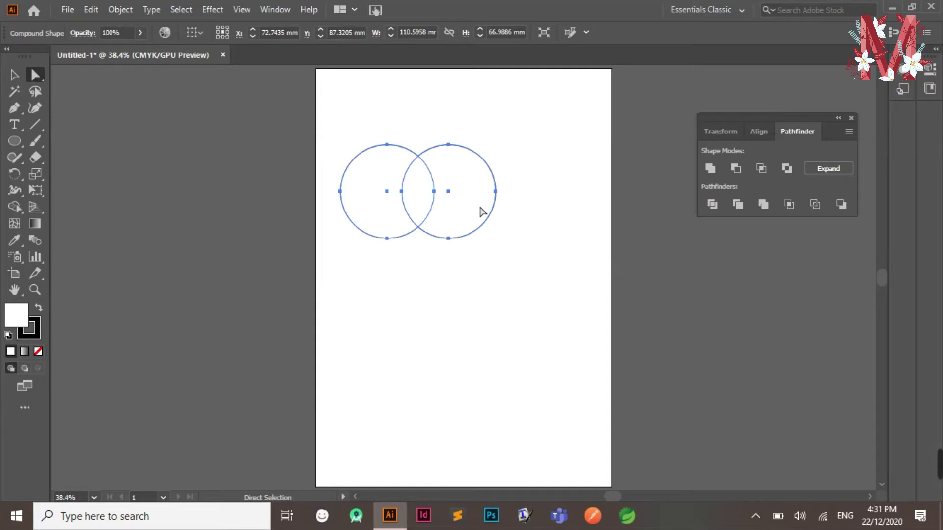
{"action": "left_click_drag", "start_coordinate": [495, 191], "coordinate": [541, 255]}
{"action": "key", "text": "ctrl+z"}
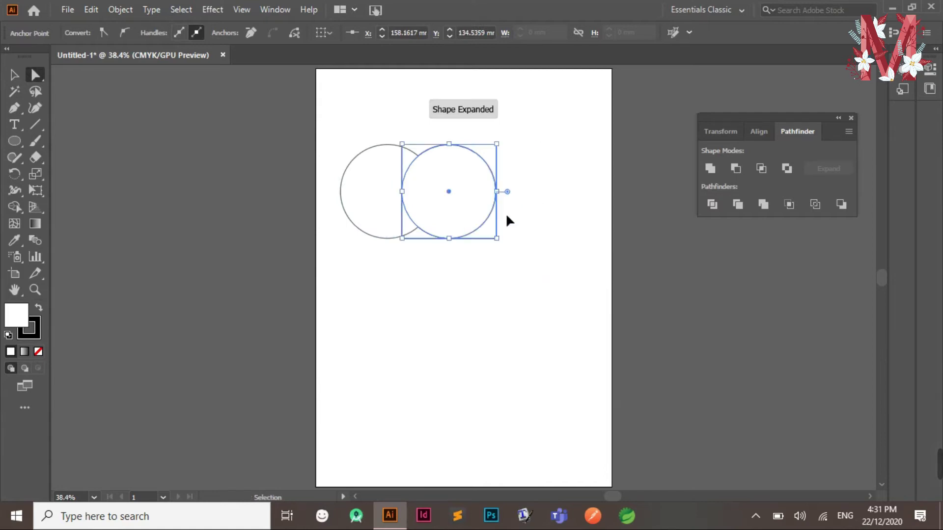
{"action": "key", "text": "ctrl+z"}
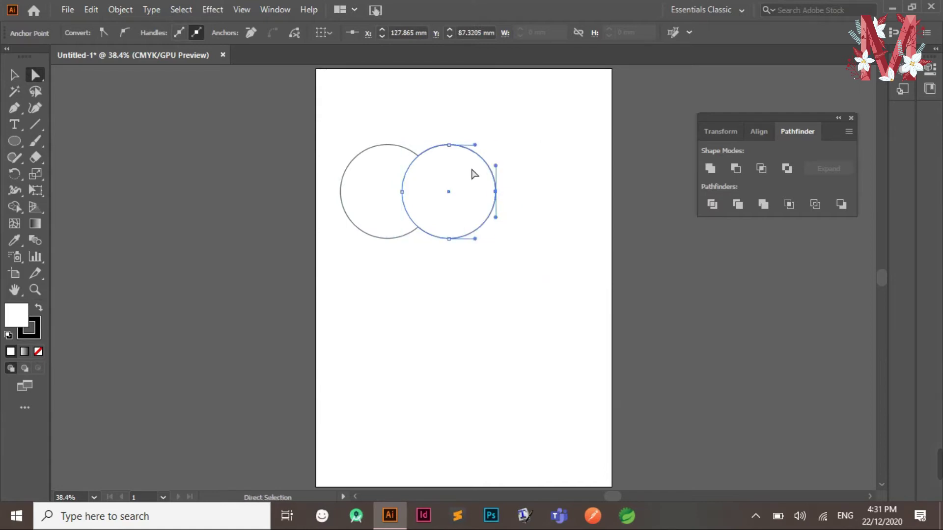
- Enlarge the right circle of the compound shape proportionally to about 90 mm in diameter
{"action": "left_click", "coordinate": [6, 75]}
{"action": "left_click_drag", "start_coordinate": [501, 240], "coordinate": [528, 305]}
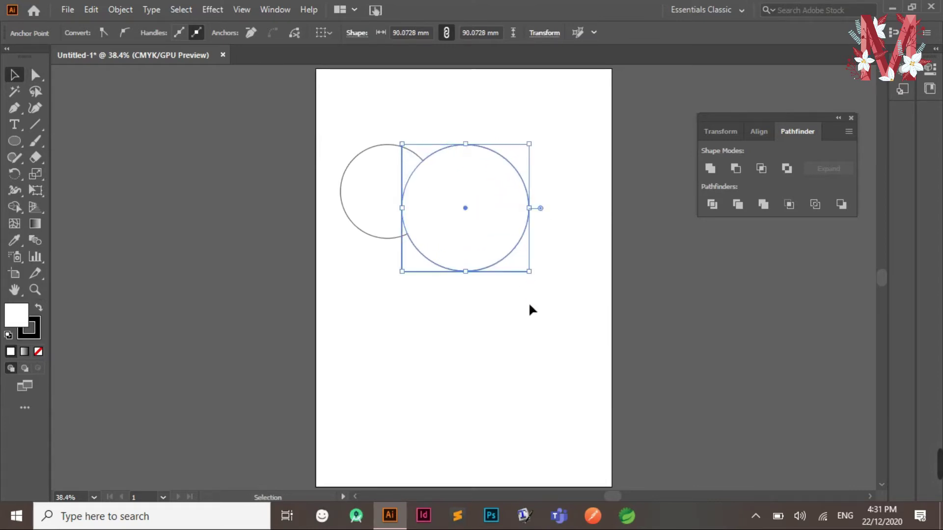
{"action": "left_click", "coordinate": [590, 236]}
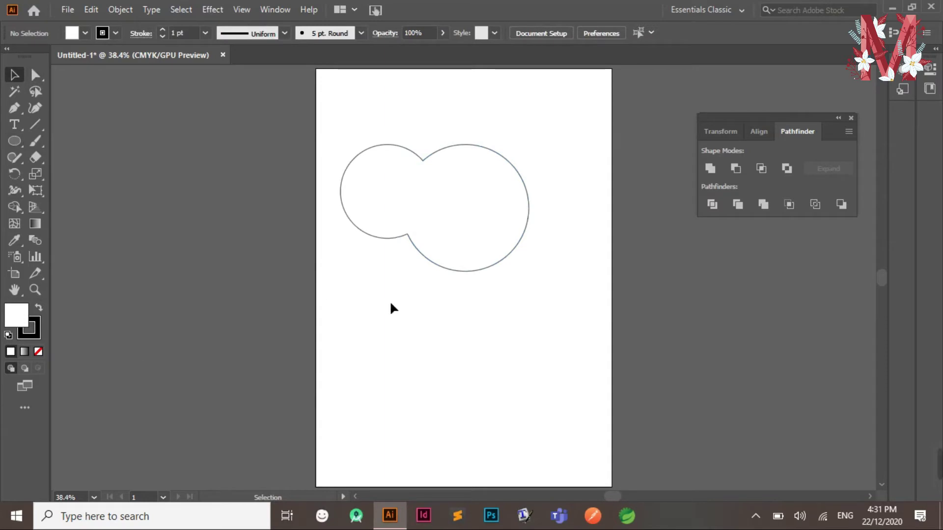
{"action": "left_click_drag", "start_coordinate": [331, 135], "coordinate": [570, 288]}
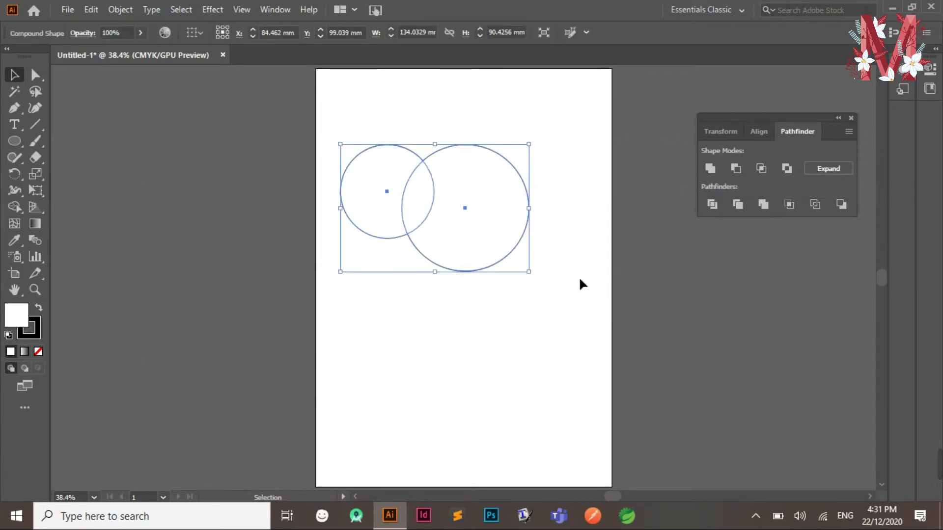
{"action": "left_click", "coordinate": [565, 279]}
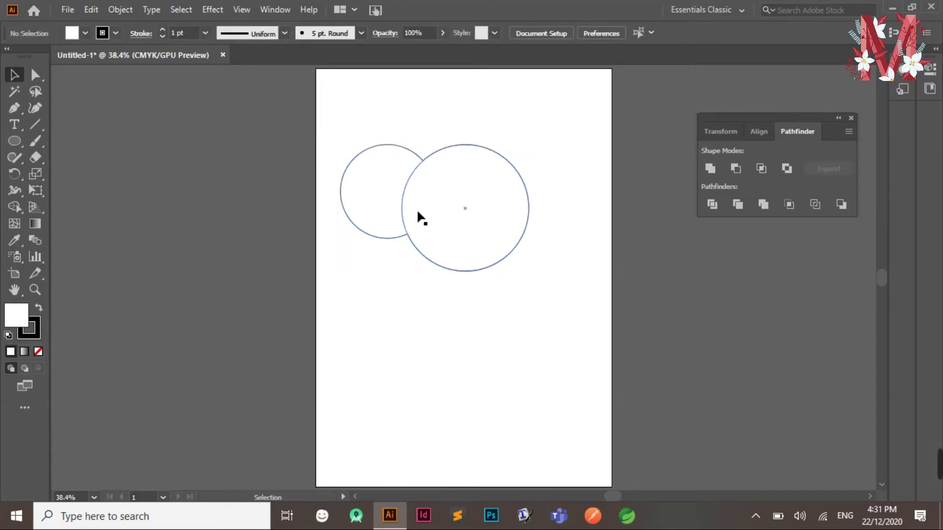
- Move the united compound shape off the artboard and delete it
{"action": "left_click", "coordinate": [420, 242]}
{"action": "left_click_drag", "start_coordinate": [406, 231], "coordinate": [149, 203]}
{"action": "left_click", "coordinate": [670, 299]}
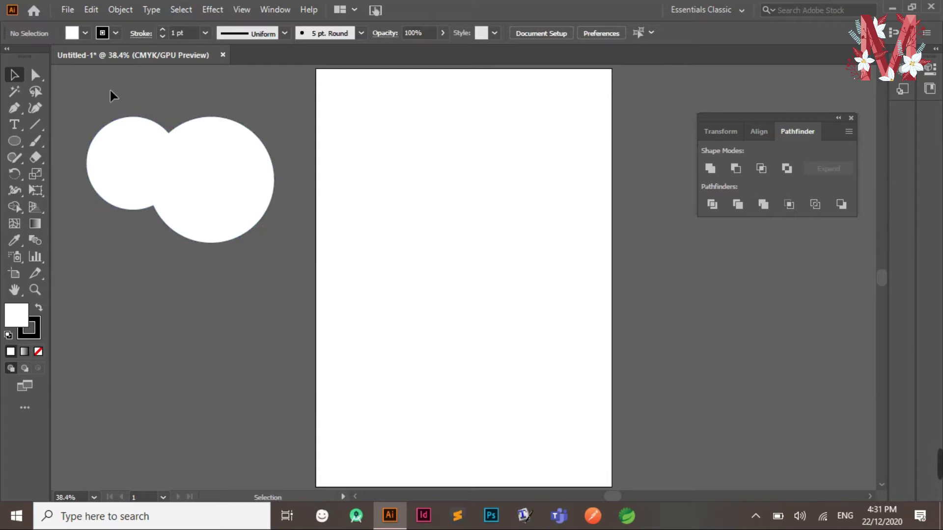
{"action": "left_click_drag", "start_coordinate": [110, 91], "coordinate": [307, 224]}
{"action": "left_click", "coordinate": [308, 224]}
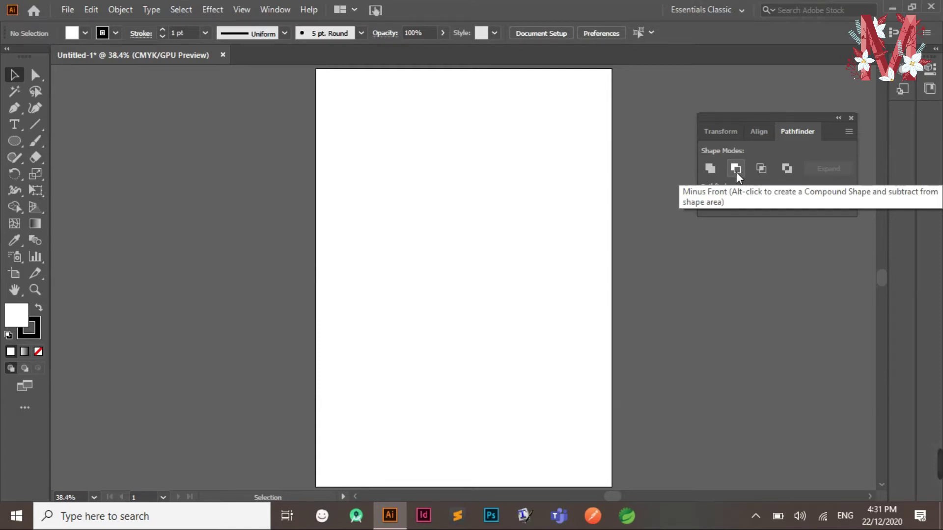
- Draw a new circle about 69 mm in diameter in the upper part of the artboard
{"action": "left_click", "coordinate": [15, 141]}
{"action": "left_click_drag", "start_coordinate": [368, 162], "coordinate": [464, 257]}
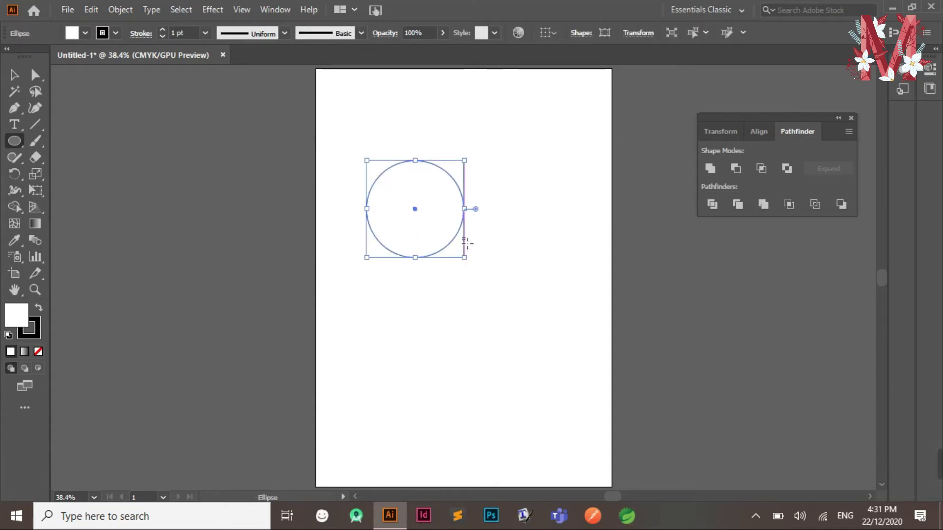
{"action": "key", "text": "v"}
{"action": "left_click", "coordinate": [564, 217]}
{"action": "key", "text": "BackSpace"}
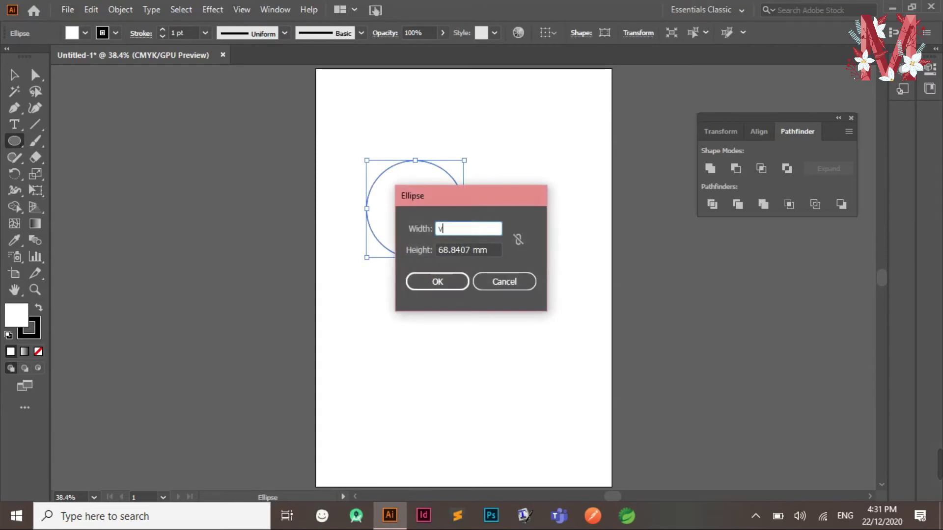
{"action": "left_click", "coordinate": [516, 281]}
{"action": "left_click", "coordinate": [469, 176]}
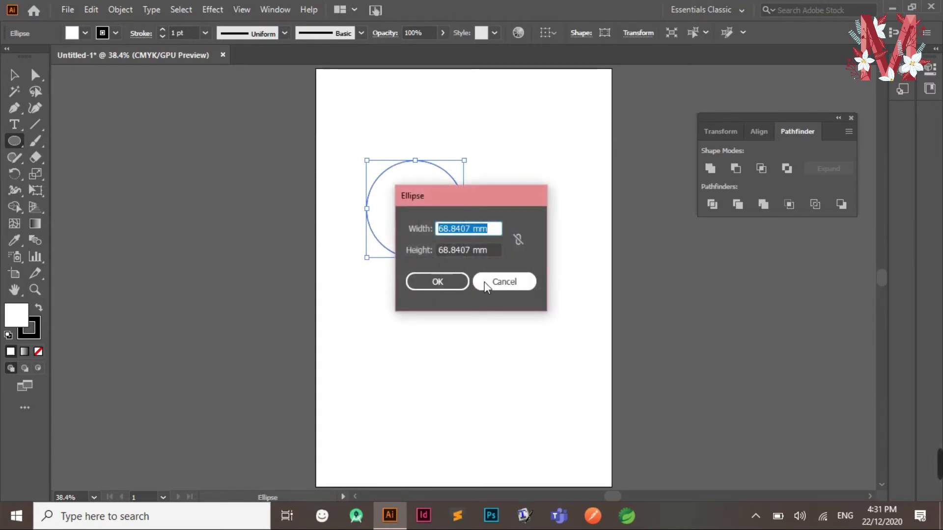
{"action": "left_click", "coordinate": [489, 284]}
- Duplicate the new circle horizontally so that the copy partly covers the original's right side
{"action": "key", "text": "v"}
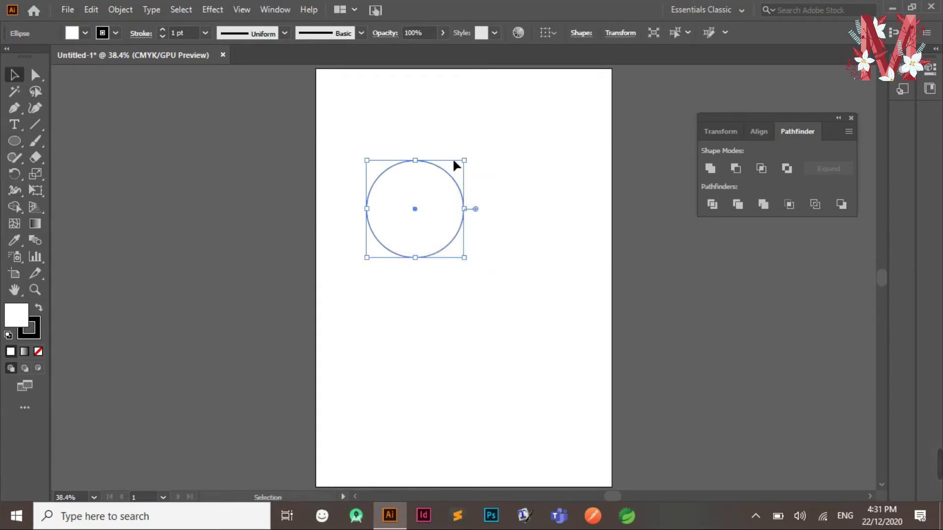
{"action": "left_click_drag", "start_coordinate": [414, 208], "coordinate": [480, 209]}
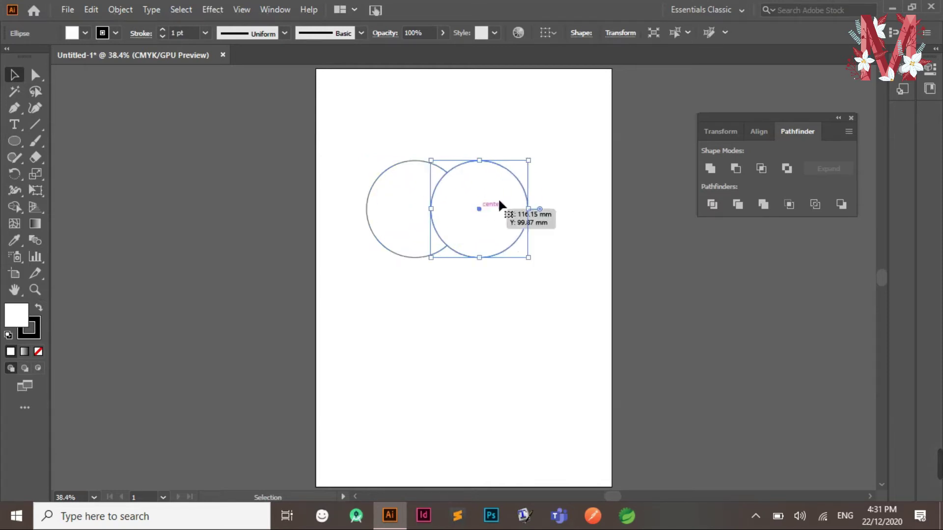
{"action": "left_click", "coordinate": [505, 267]}
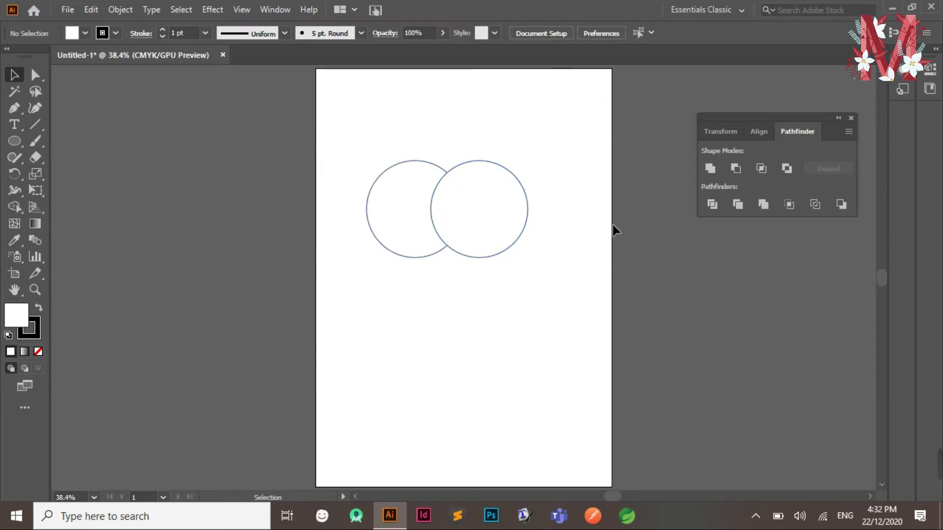
- Subtract the front circle from the back one with Minus Front and undo the subtraction
{"action": "left_click_drag", "start_coordinate": [319, 139], "coordinate": [516, 230]}
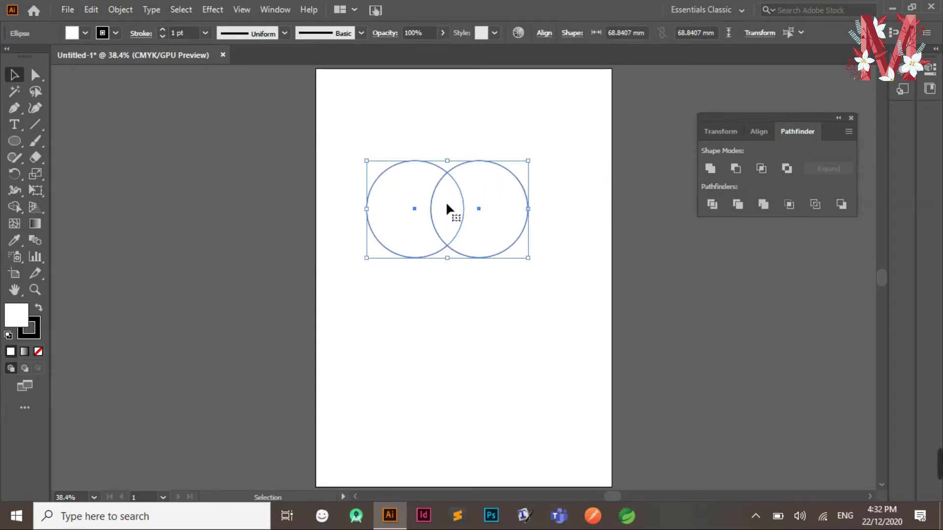
{"action": "left_click", "coordinate": [736, 169]}
{"action": "left_click", "coordinate": [538, 171]}
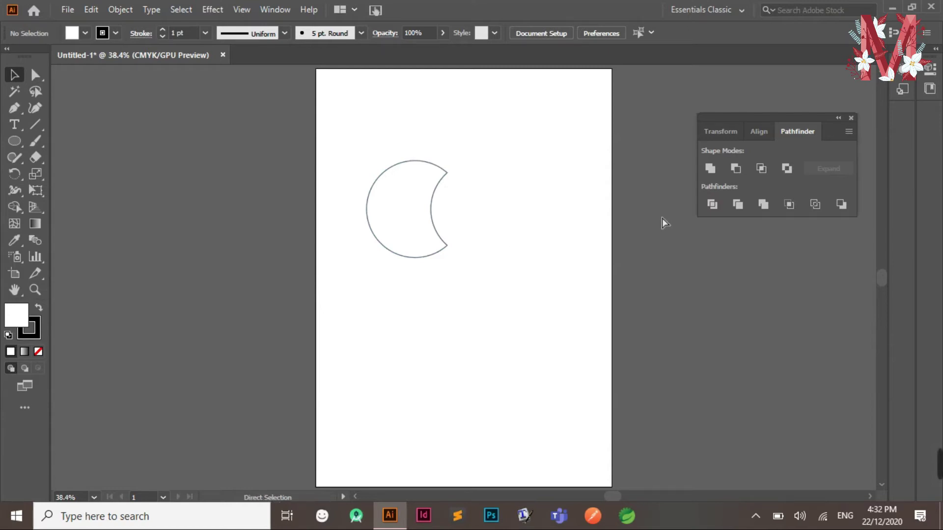
{"action": "key", "text": "ctrl+z"}
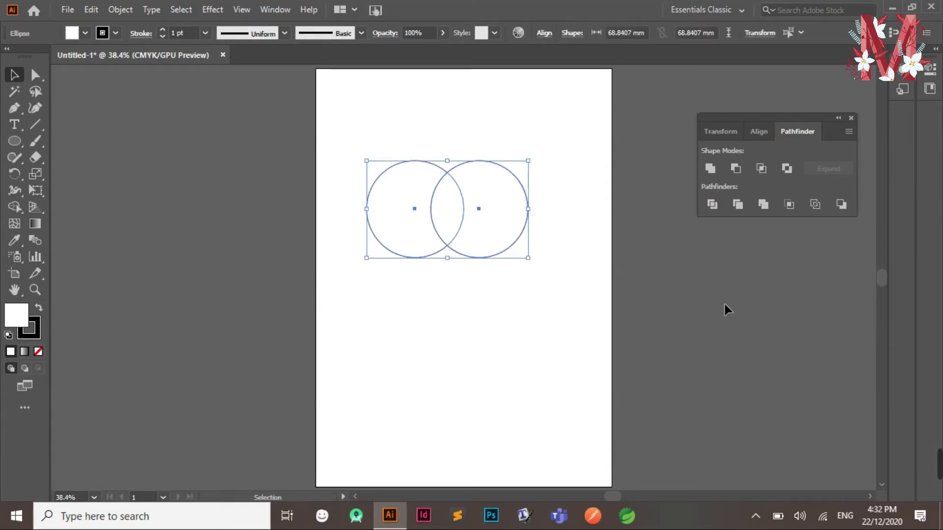
- Combine the two circles into an editable compound shape with Minus Front
{"action": "left_click", "coordinate": [738, 165], "text": "alt"}
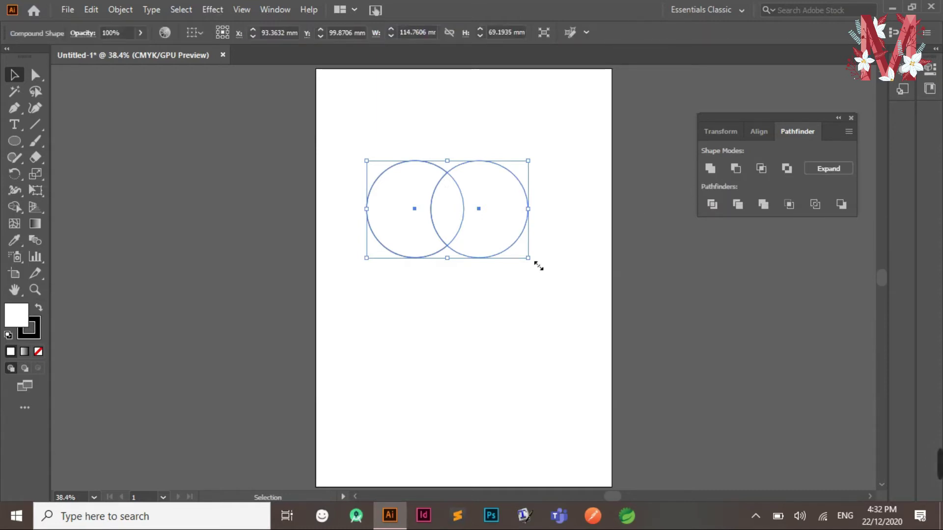
{"action": "left_click", "coordinate": [442, 129]}
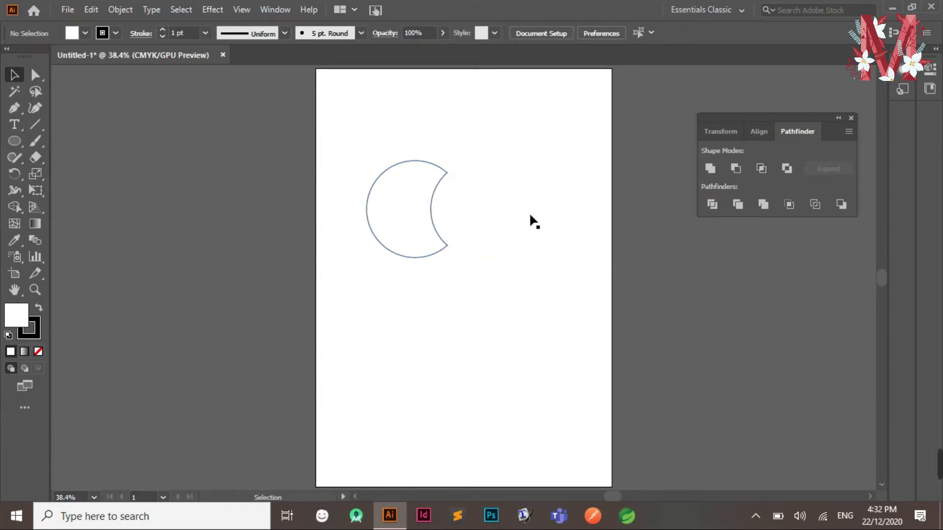
- Enlarge the compound shape's front circle to about 91 mm and shift it up over the back circle to leave a thin crescent
{"action": "left_click", "coordinate": [482, 196]}
{"action": "key", "text": "a"}
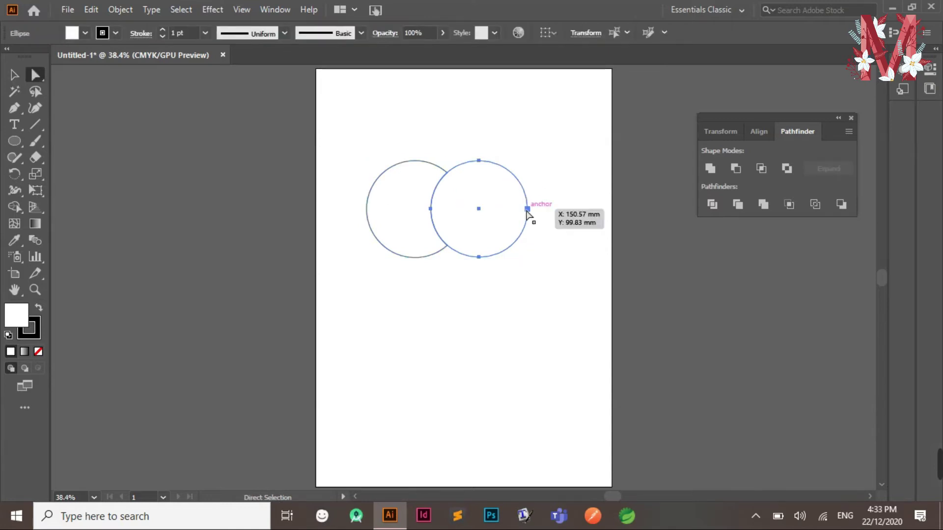
{"action": "key", "text": "v"}
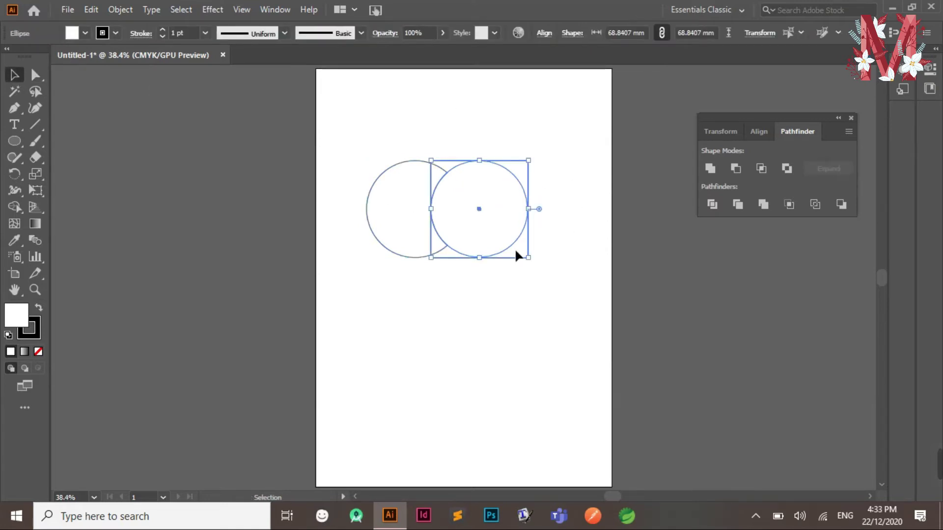
{"action": "left_click_drag", "start_coordinate": [529, 259], "coordinate": [564, 326]}
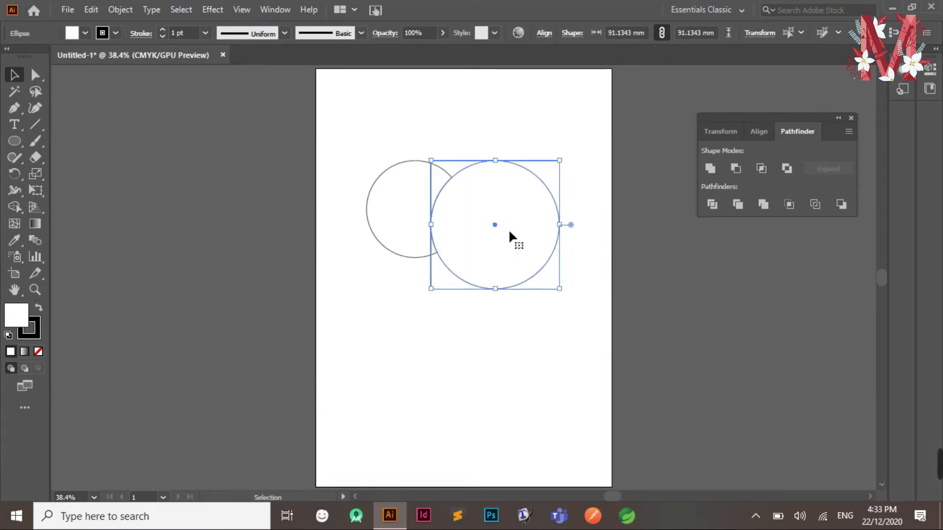
{"action": "left_click_drag", "start_coordinate": [494, 225], "coordinate": [438, 188]}
{"action": "left_click", "coordinate": [588, 198]}
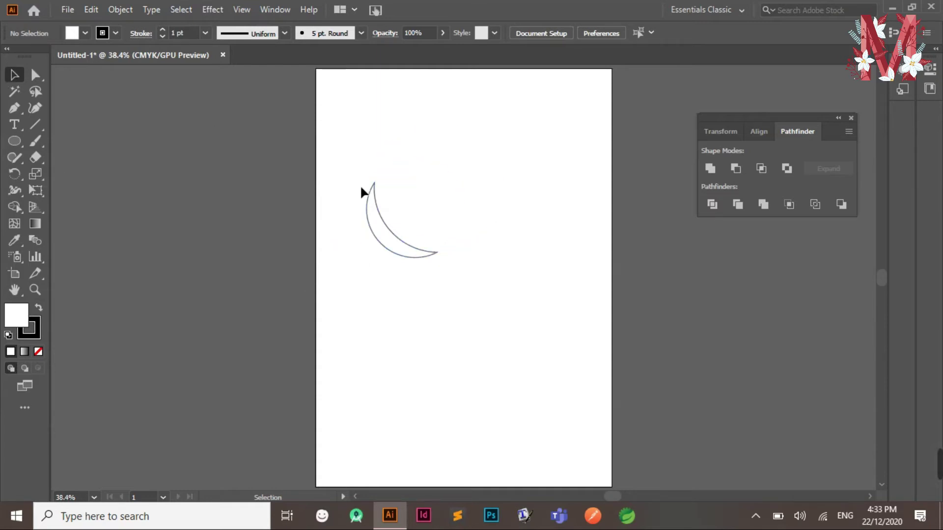
- Fill the crescent compound shape with yellow, #EDCD15
{"action": "left_click", "coordinate": [394, 255]}
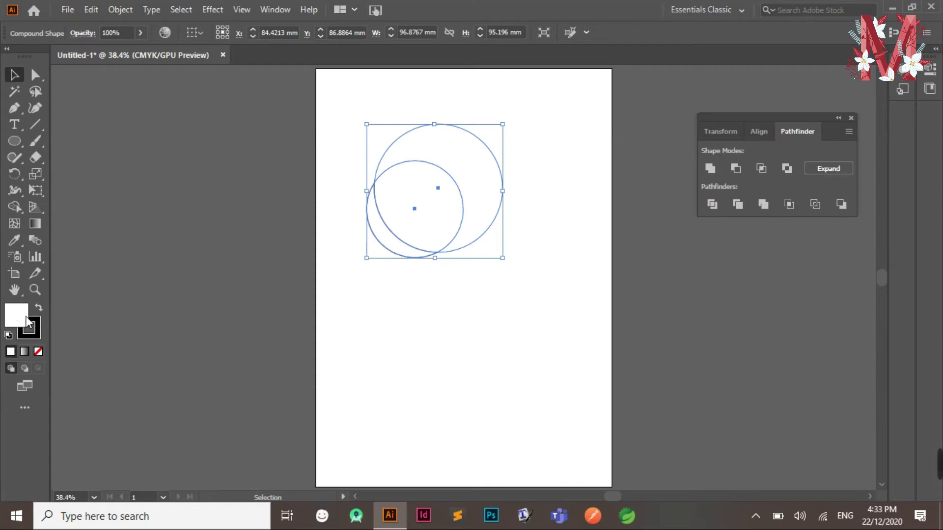
{"action": "left_click_drag", "start_coordinate": [618, 370], "coordinate": [618, 393]}
{"action": "left_click", "coordinate": [582, 251]}
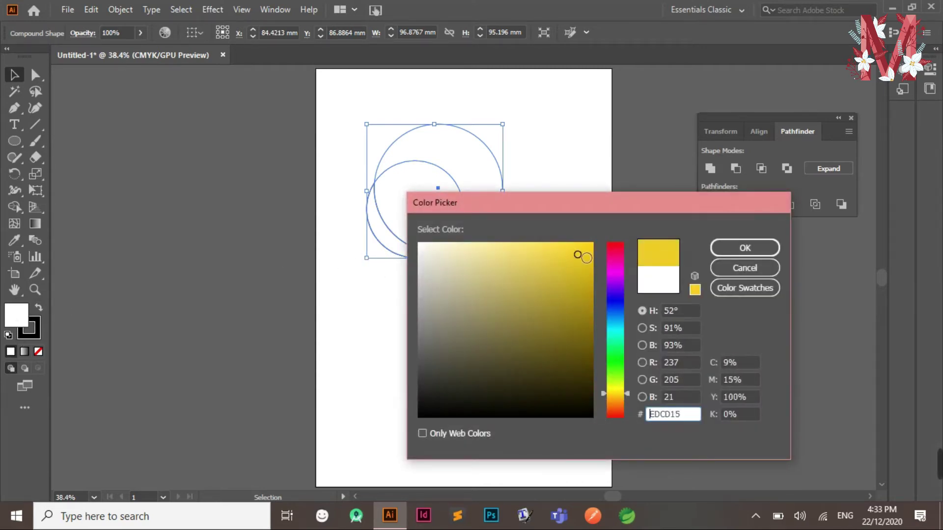
{"action": "left_click", "coordinate": [765, 251]}
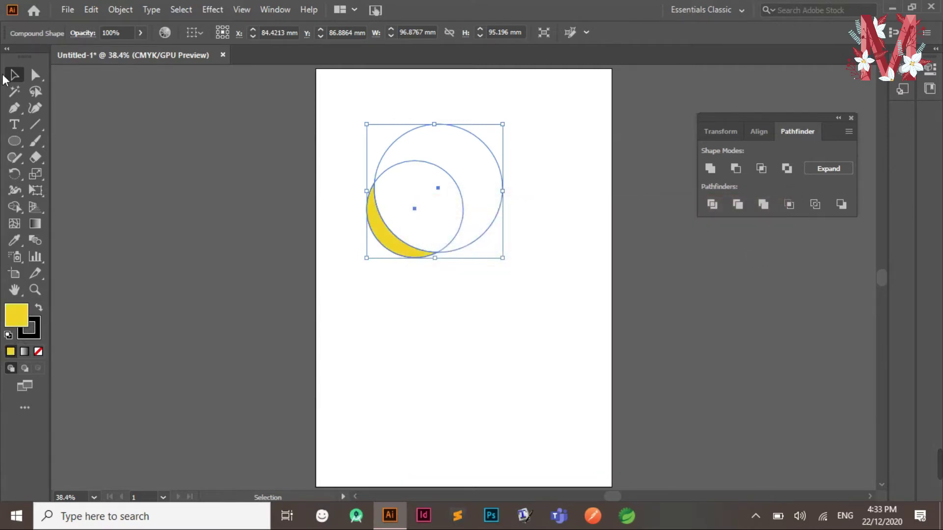
- Move the yellow crescent off the artboard onto the empty canvas to its left
{"action": "left_click", "coordinate": [182, 120]}
{"action": "left_click_drag", "start_coordinate": [400, 247], "coordinate": [169, 223]}
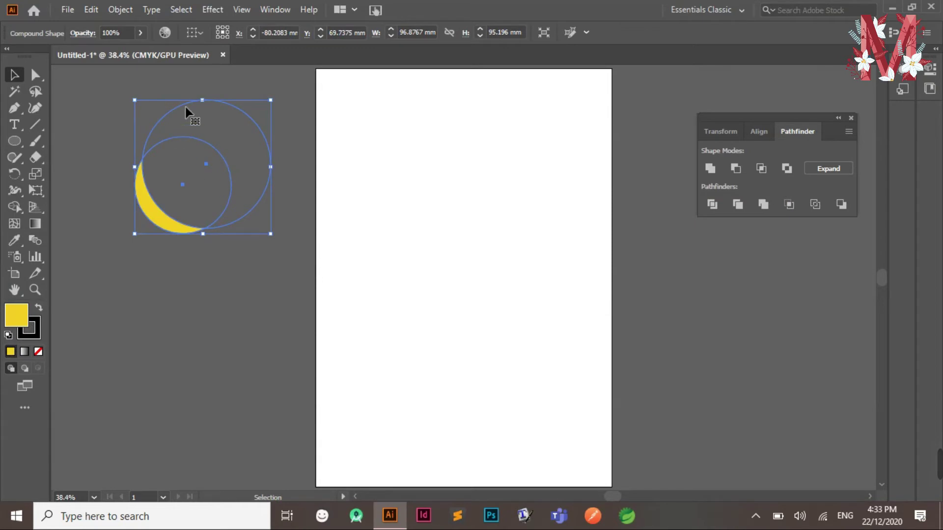
{"action": "left_click", "coordinate": [560, 199]}
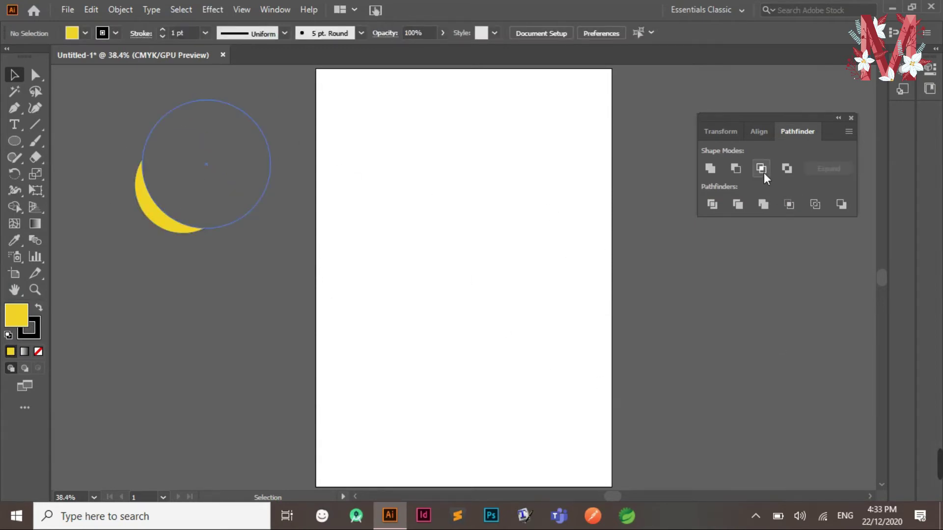
- Draw a yellow circle about 80 mm in diameter on the artboard and duplicate it horizontally with a partial overlap
{"action": "left_click", "coordinate": [14, 141]}
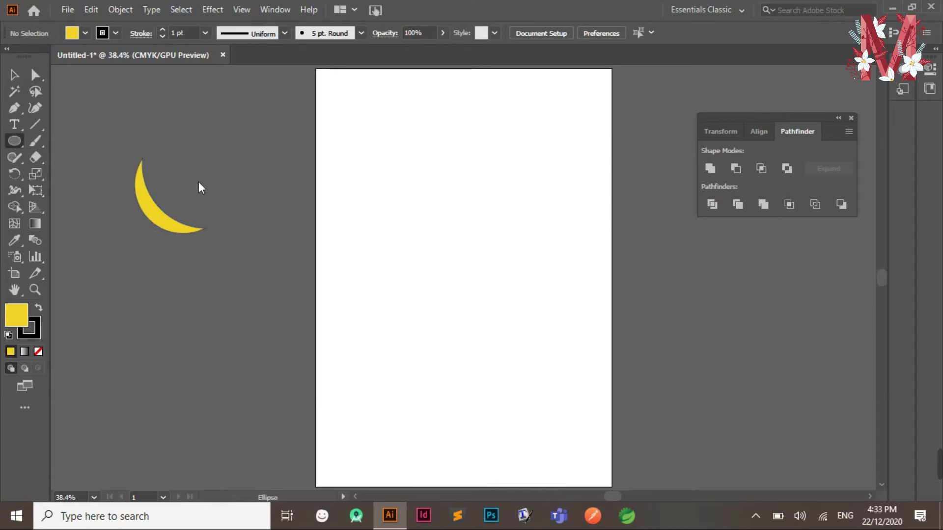
{"action": "left_click_drag", "start_coordinate": [371, 188], "coordinate": [484, 302]}
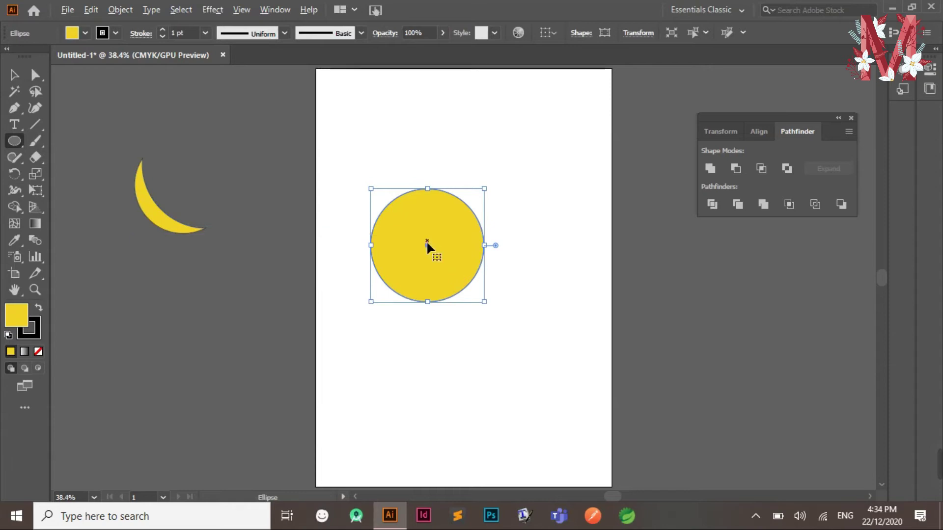
{"action": "key", "text": "alt+v"}
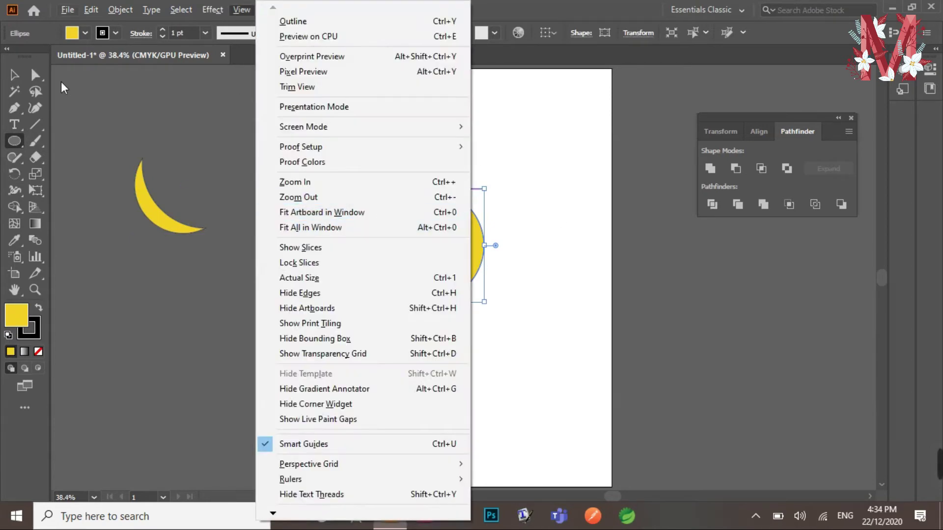
{"action": "left_click", "coordinate": [14, 75]}
{"action": "left_click", "coordinate": [540, 143]}
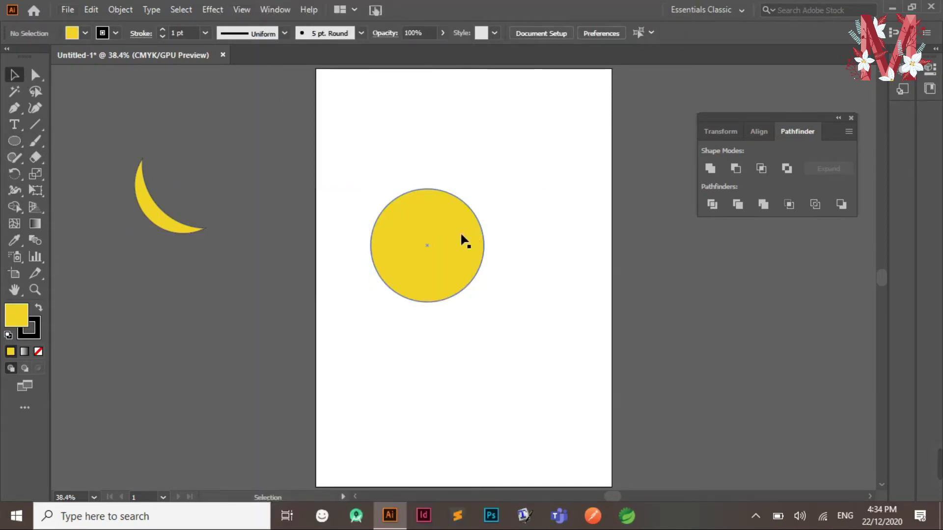
{"action": "left_click_drag", "start_coordinate": [426, 247], "coordinate": [543, 150]}
{"action": "left_click", "coordinate": [617, 270]}
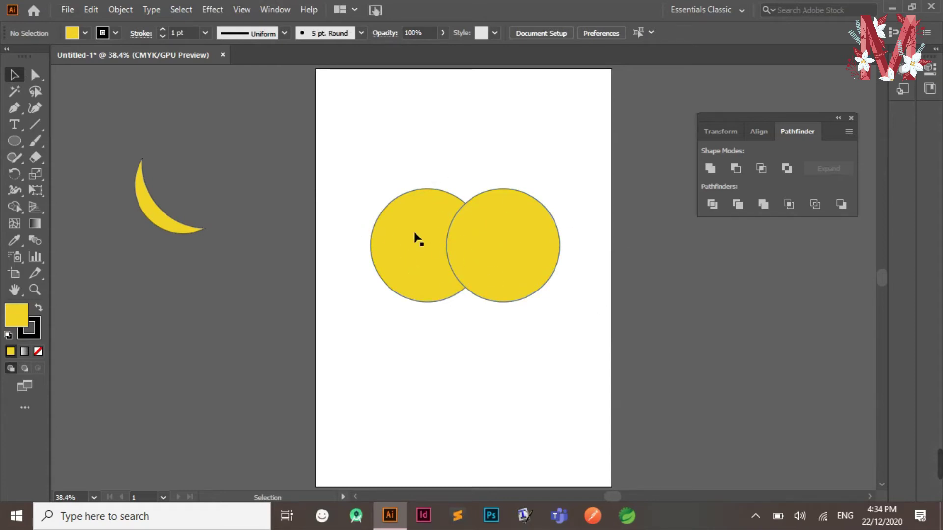
- Reduce the two overlapping yellow circles to their common area with the Intersect shape mode
{"action": "left_click_drag", "start_coordinate": [354, 156], "coordinate": [578, 384]}
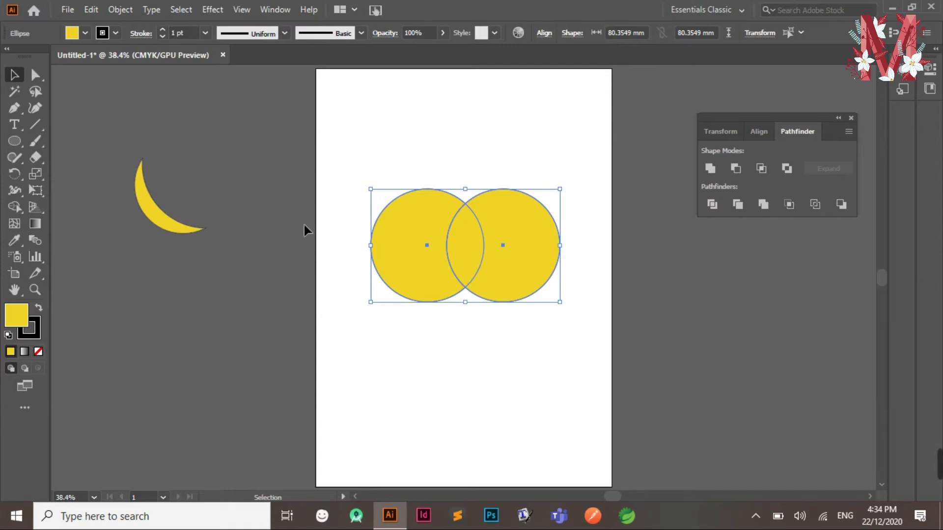
{"action": "left_click", "coordinate": [763, 169]}
{"action": "left_click", "coordinate": [499, 221]}
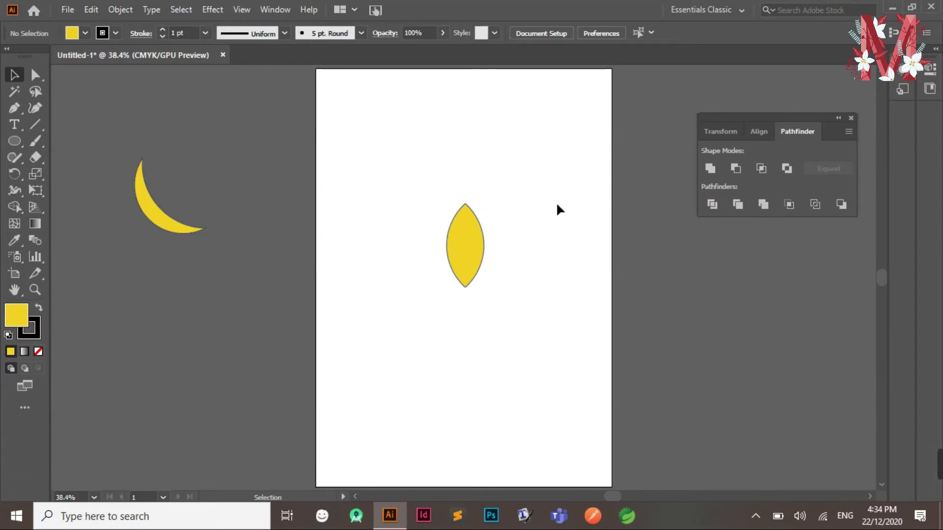
- Fill the leaf-shaped intersection with light green and move it off the artboard, below the yellow crescent
{"action": "left_click_drag", "start_coordinate": [423, 175], "coordinate": [545, 369]}
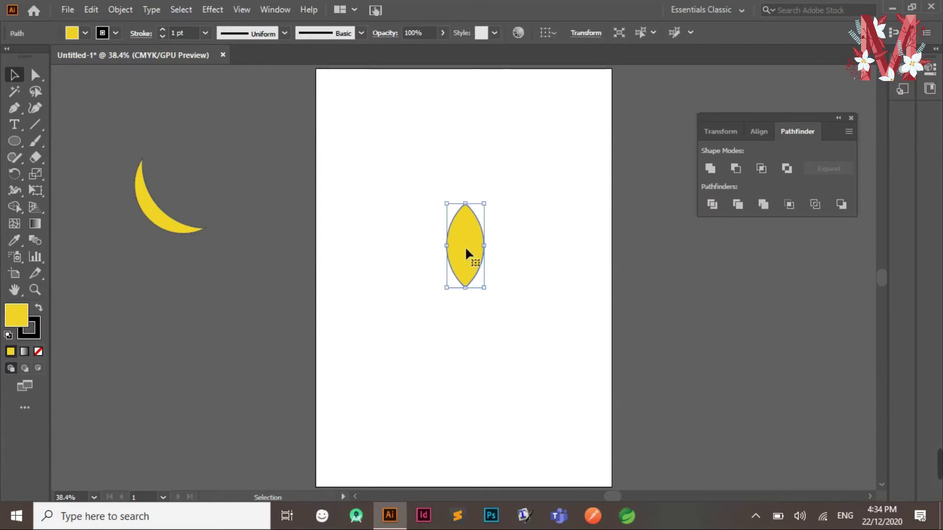
{"action": "mouse_move", "coordinate": [468, 262]}
{"action": "left_mouse_down"}
{"action": "mouse_move", "coordinate": [467, 181]}
{"action": "mouse_move", "coordinate": [438, 134]}
{"action": "mouse_move", "coordinate": [370, 177]}
{"action": "left_mouse_up"}
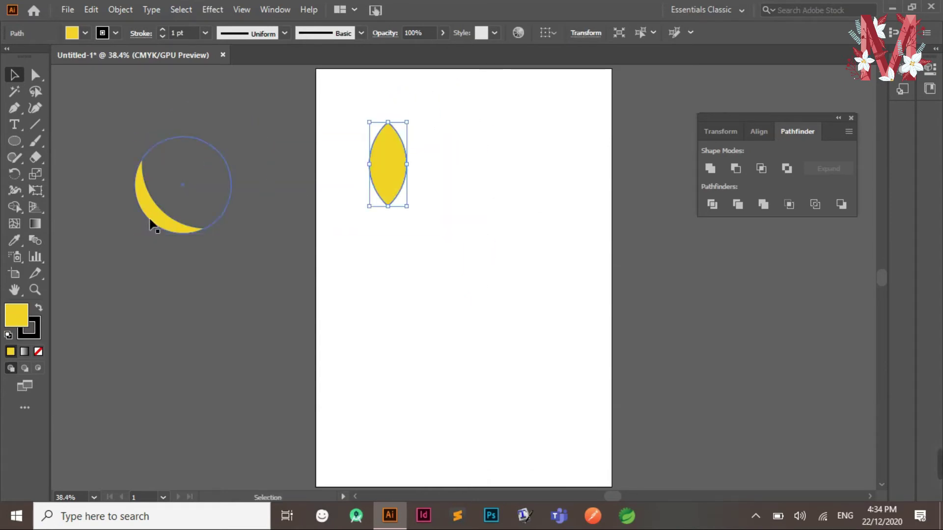
{"action": "left_click", "coordinate": [85, 33]}
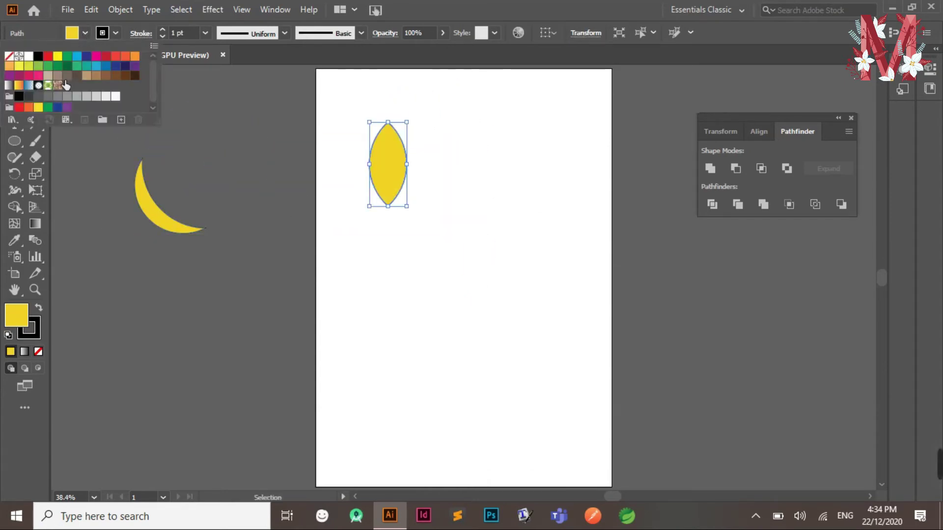
{"action": "left_click", "coordinate": [40, 67]}
{"action": "left_click", "coordinate": [220, 105]}
{"action": "left_click", "coordinate": [521, 207]}
{"action": "left_click_drag", "start_coordinate": [398, 168], "coordinate": [168, 293]}
{"action": "left_click", "coordinate": [664, 218]}
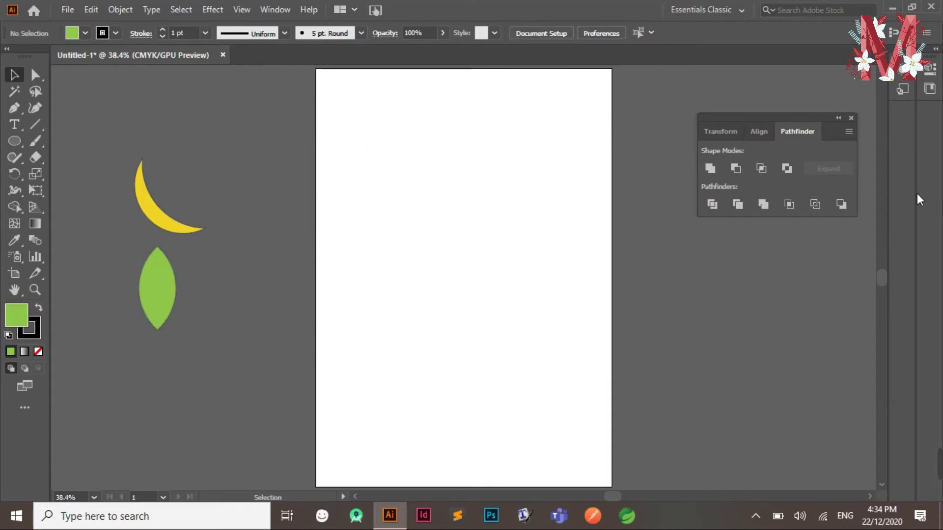
- Draw a light green circle about 75 mm in diameter and place a duplicate overlapping its right side
{"action": "left_click", "coordinate": [14, 141]}
{"action": "left_click_drag", "start_coordinate": [357, 178], "coordinate": [431, 290]}
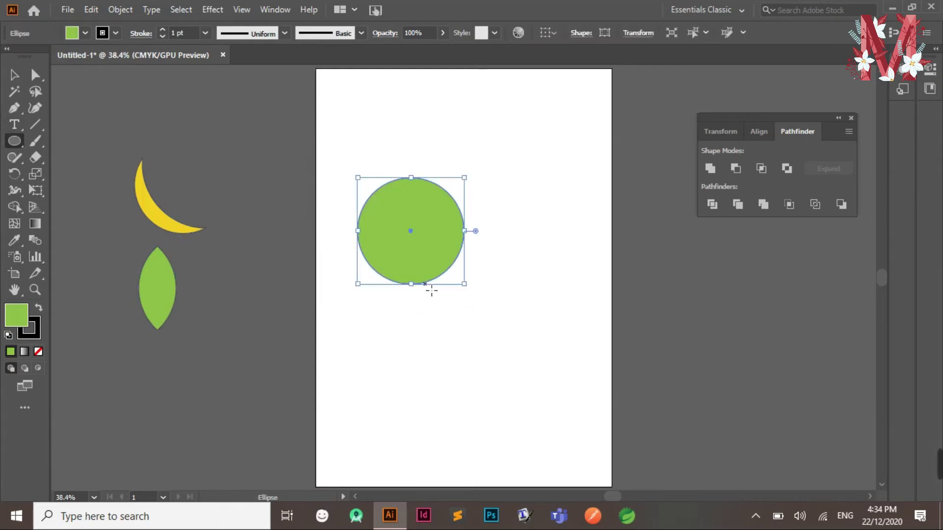
{"action": "key", "text": "v"}
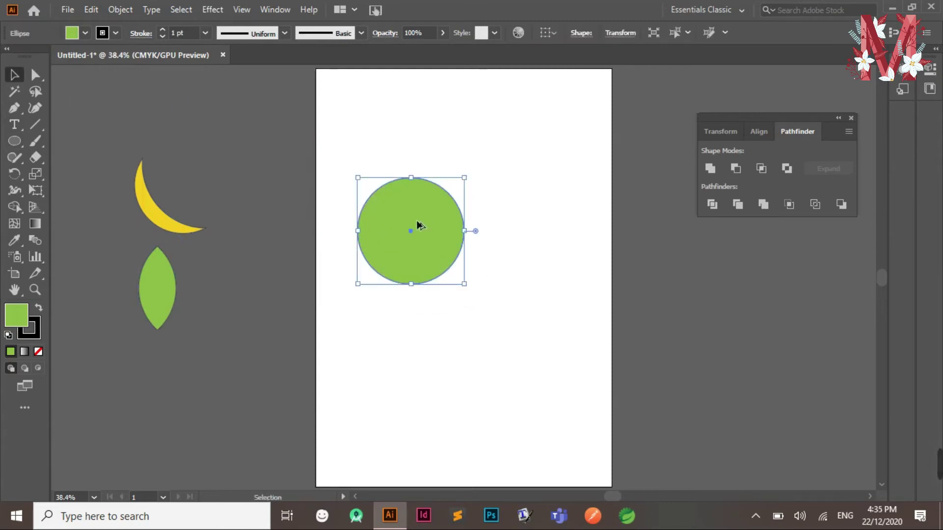
{"action": "left_click_drag", "start_coordinate": [411, 228], "coordinate": [494, 245], "text": "alt"}
{"action": "left_click", "coordinate": [545, 173]}
{"action": "left_click_drag", "start_coordinate": [552, 185], "coordinate": [553, 193]}
{"action": "left_click", "coordinate": [626, 104]}
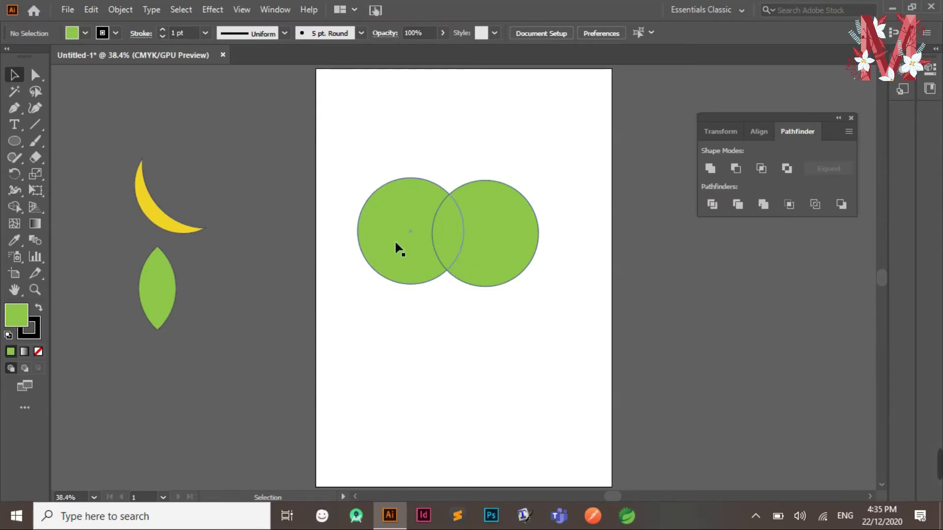
- Cut out the overlap of the two green circles with the Exclude shape mode and fill the result with teal green
{"action": "left_click_drag", "start_coordinate": [376, 178], "coordinate": [577, 309]}
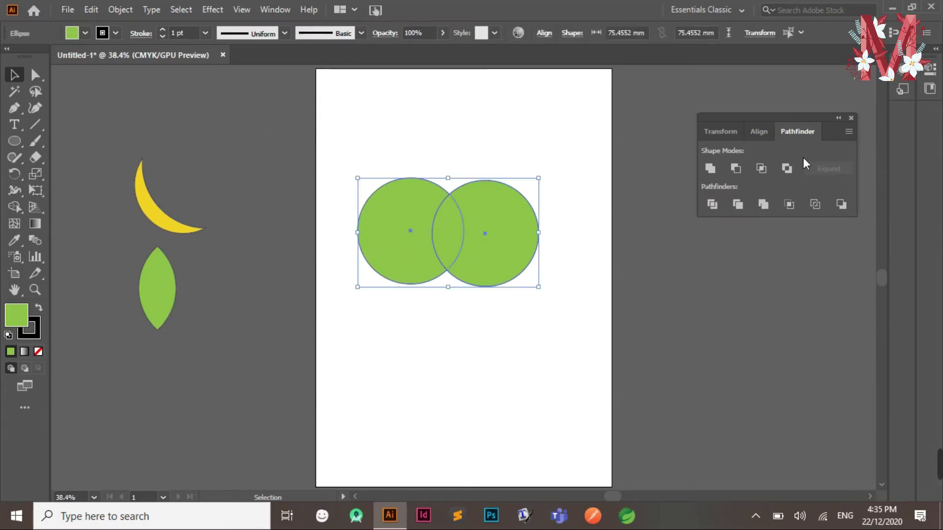
{"action": "left_click", "coordinate": [785, 169]}
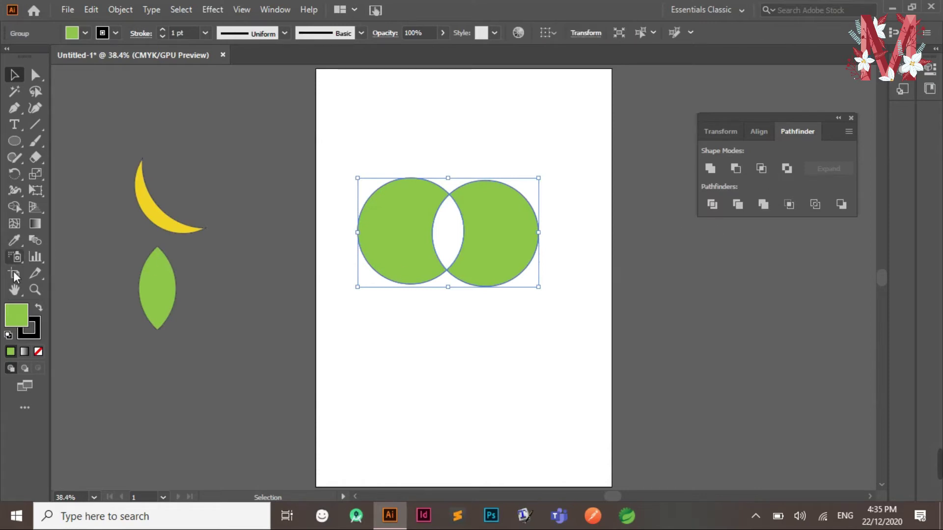
{"action": "left_click", "coordinate": [85, 33]}
{"action": "left_click", "coordinate": [81, 68]}
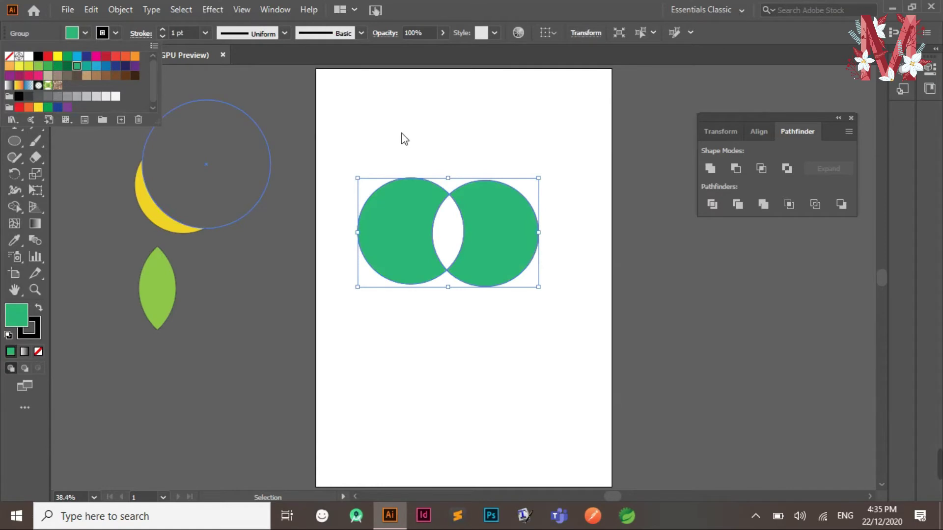
{"action": "left_click", "coordinate": [620, 234]}
- Move the teal two-circle shape to the artboard's upper left edge, above the yellow crescent
{"action": "left_click_drag", "start_coordinate": [483, 240], "coordinate": [350, 338]}
{"action": "left_click", "coordinate": [483, 233]}
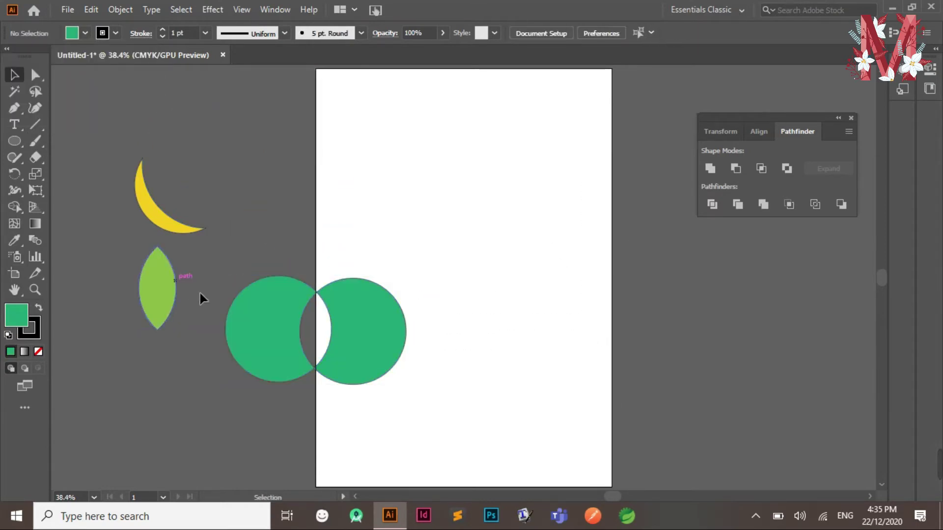
{"action": "left_click_drag", "start_coordinate": [370, 322], "coordinate": [296, 120]}
{"action": "left_click", "coordinate": [526, 183]}
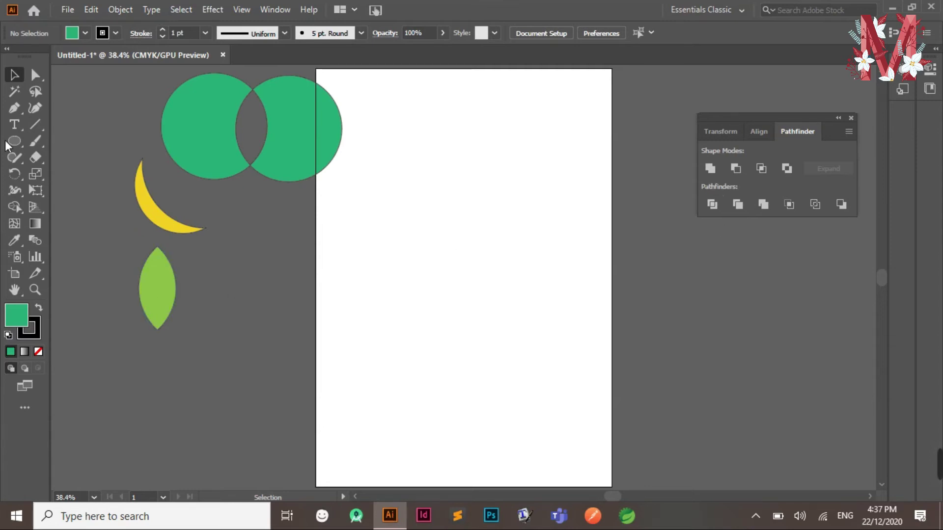
- Draw a wide horizontal ellipse in the middle of the artboard and remove its fill
{"action": "left_click", "coordinate": [22, 144]}
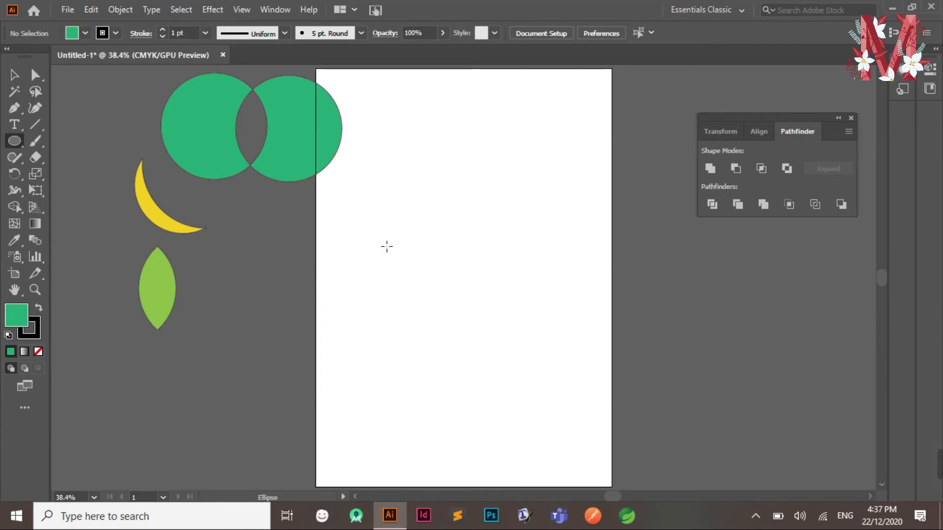
{"action": "left_click_drag", "start_coordinate": [387, 248], "coordinate": [566, 331]}
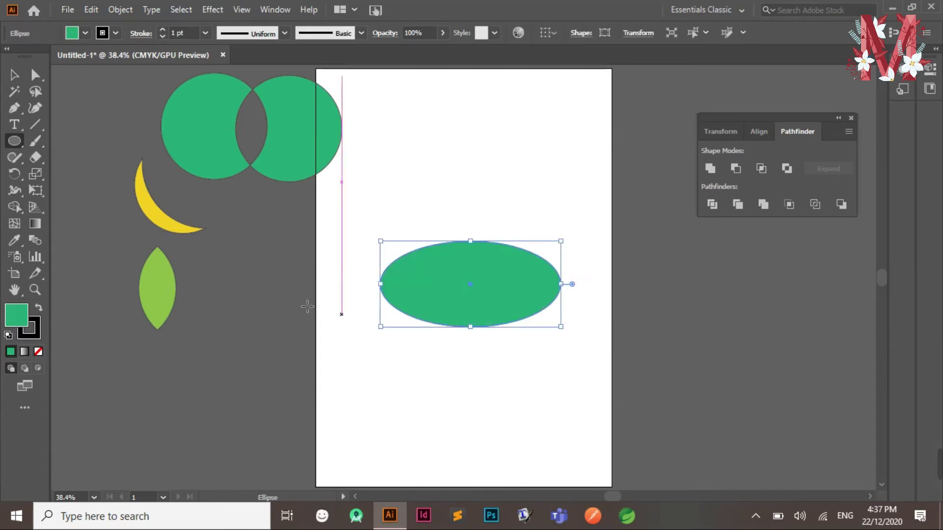
{"action": "left_click", "coordinate": [38, 352]}
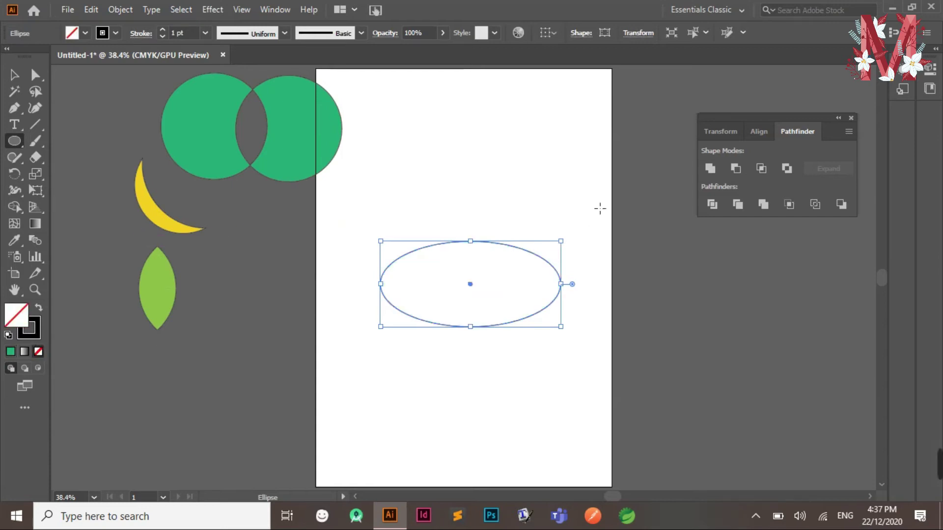
{"action": "left_click", "coordinate": [15, 74]}
{"action": "left_click", "coordinate": [480, 219]}
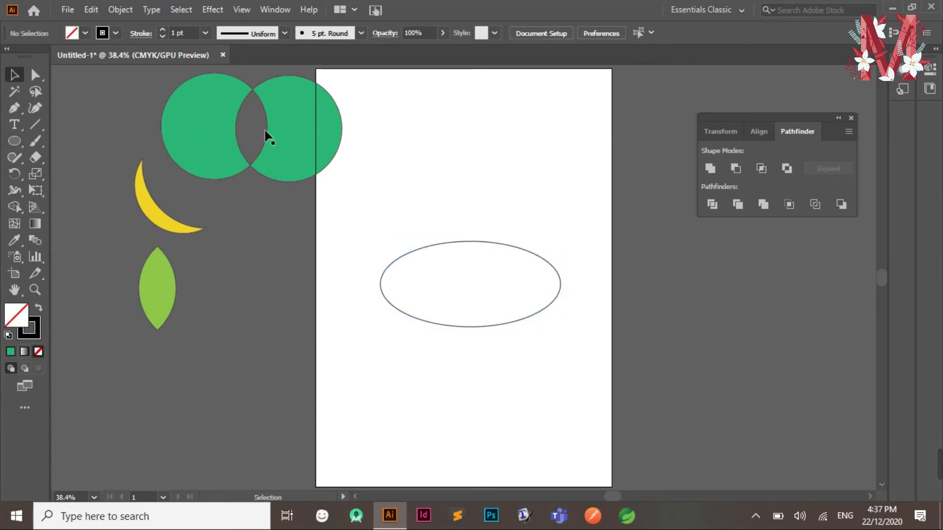
- Draw an S-shaped curve with the Pen tool, crossing the ellipse from above its upper edge to below its lower edge
{"action": "left_click", "coordinate": [15, 108]}
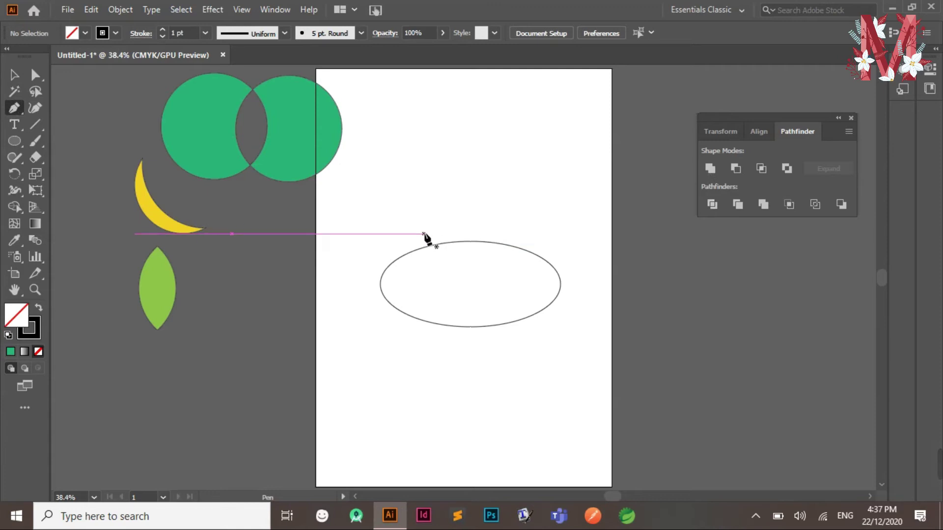
{"action": "left_click", "coordinate": [422, 229]}
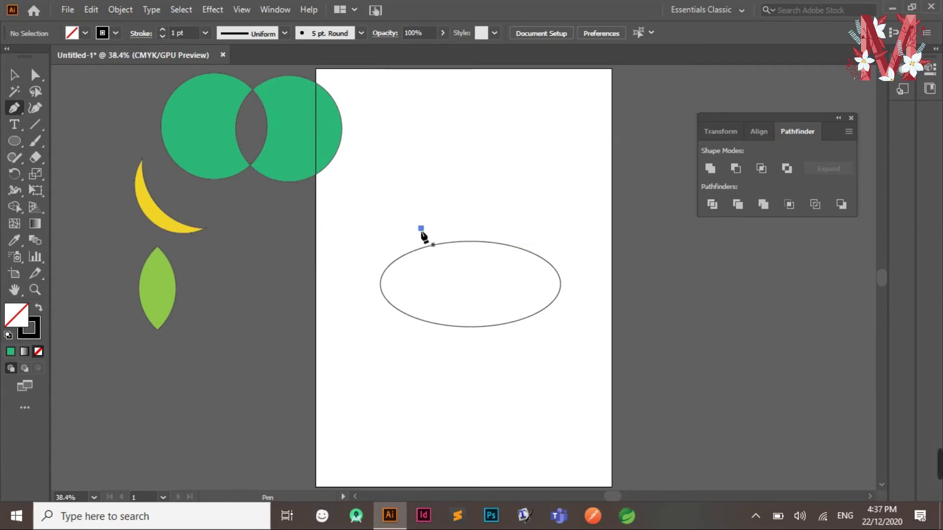
{"action": "left_click_drag", "start_coordinate": [449, 289], "coordinate": [445, 350]}
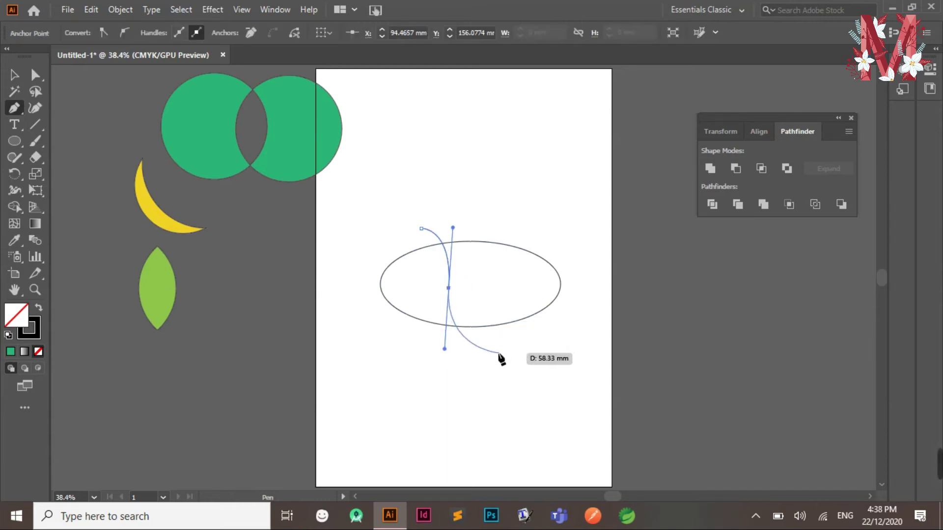
{"action": "left_click", "coordinate": [484, 346]}
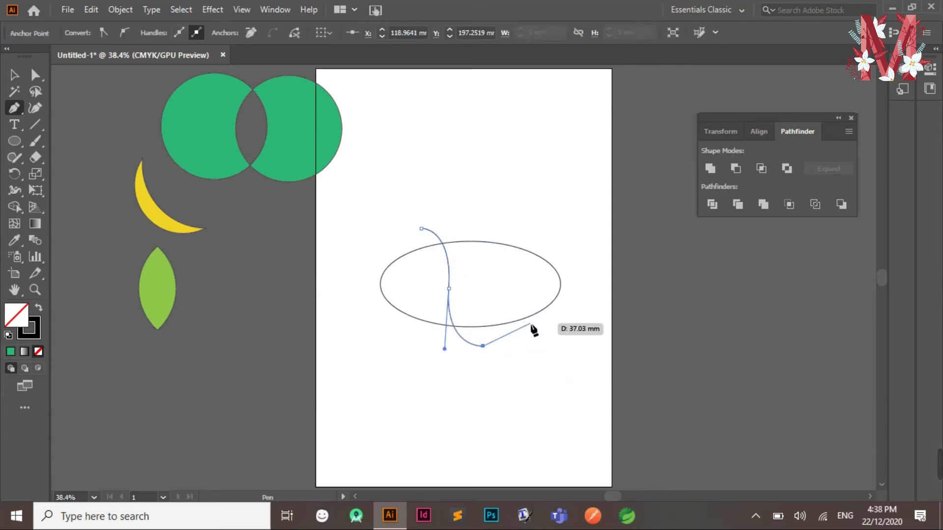
{"action": "key", "text": "v"}
{"action": "left_click", "coordinate": [507, 198]}
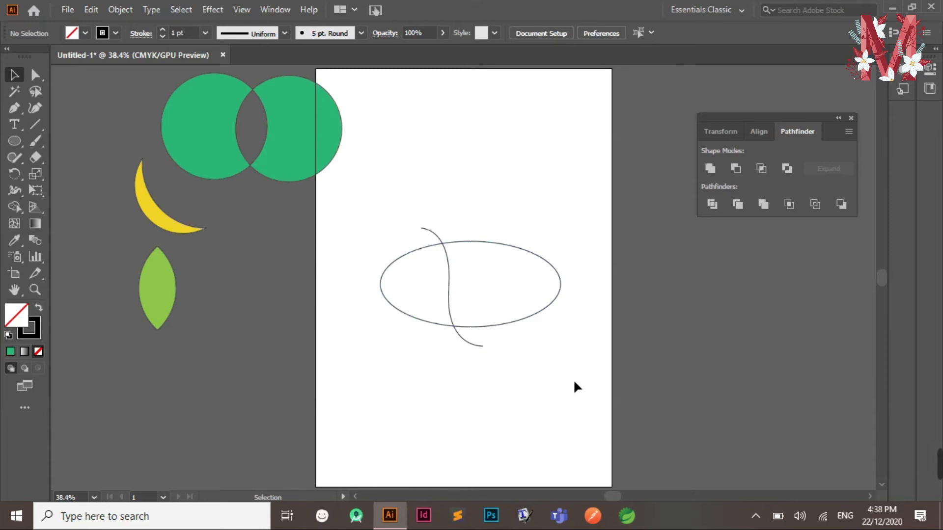
- Split the ellipse along the crossing curve with the Divide pathfinder
{"action": "left_click_drag", "start_coordinate": [362, 225], "coordinate": [594, 401]}
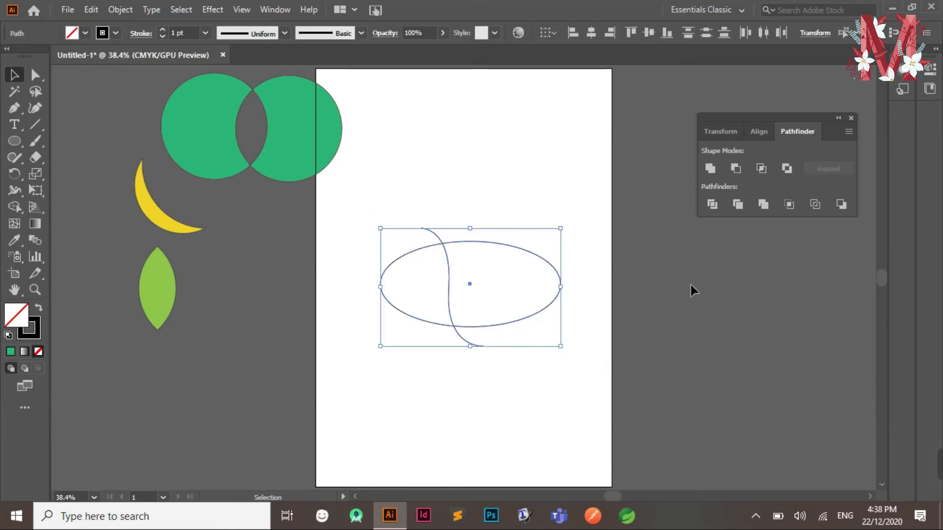
{"action": "left_click", "coordinate": [713, 206]}
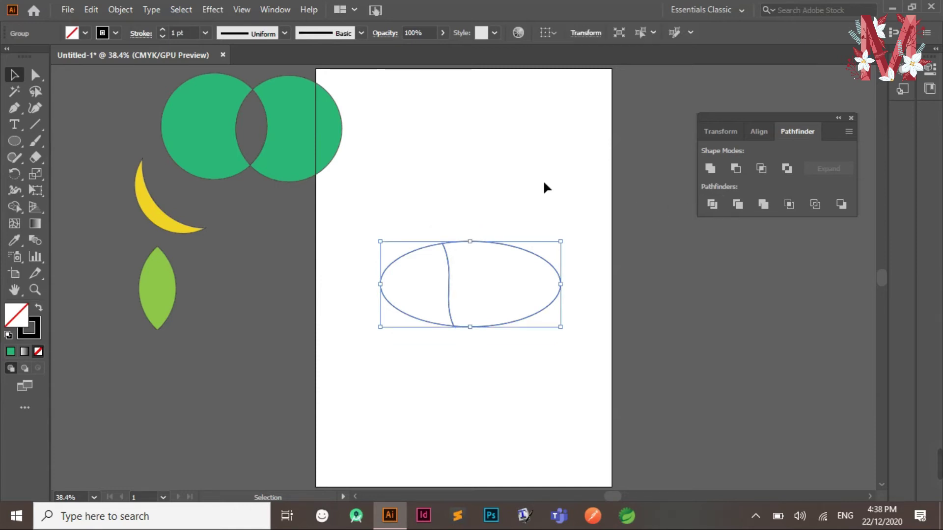
{"action": "left_click", "coordinate": [543, 236]}
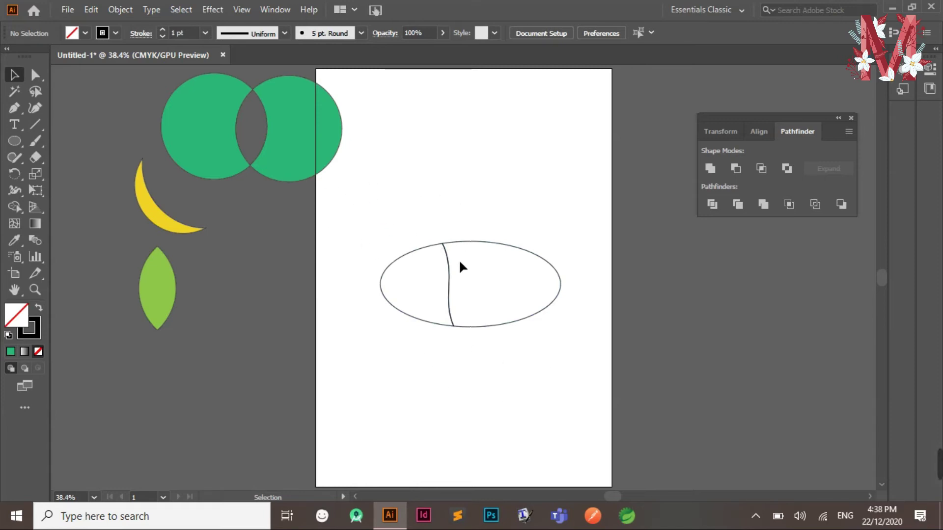
- Ungroup the divided ellipse into separate pieces
{"action": "left_click", "coordinate": [479, 243]}
{"action": "left_click", "coordinate": [409, 265]}
{"action": "left_click_drag", "start_coordinate": [423, 231], "coordinate": [524, 349]}
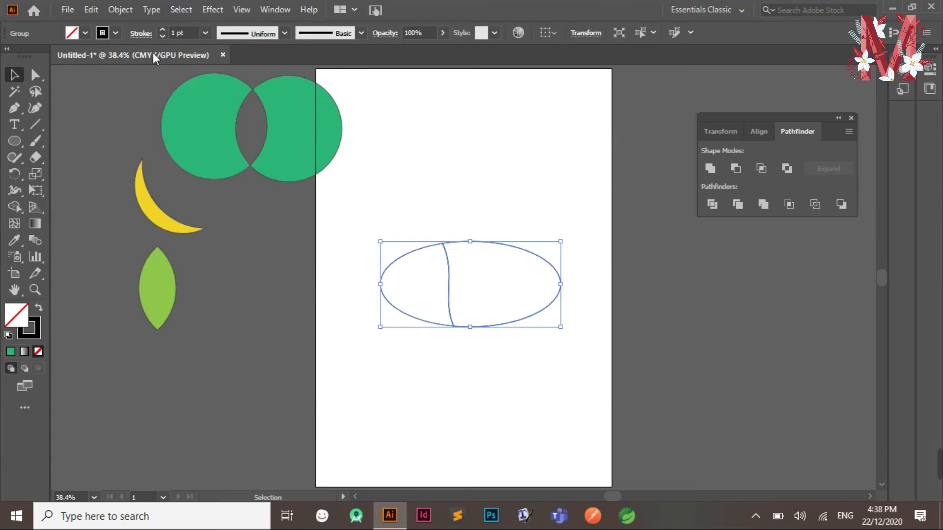
{"action": "left_click", "coordinate": [121, 10]}
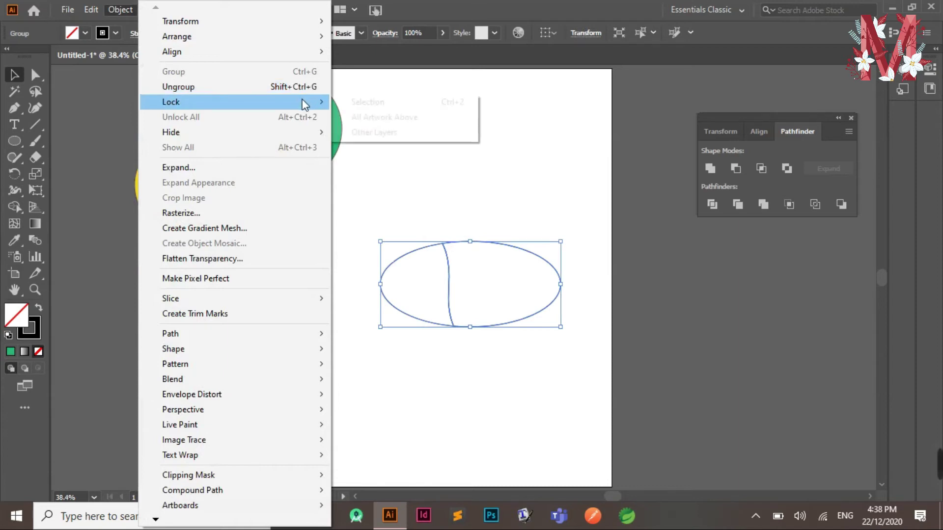
{"action": "left_click", "coordinate": [216, 88]}
{"action": "left_click", "coordinate": [469, 190]}
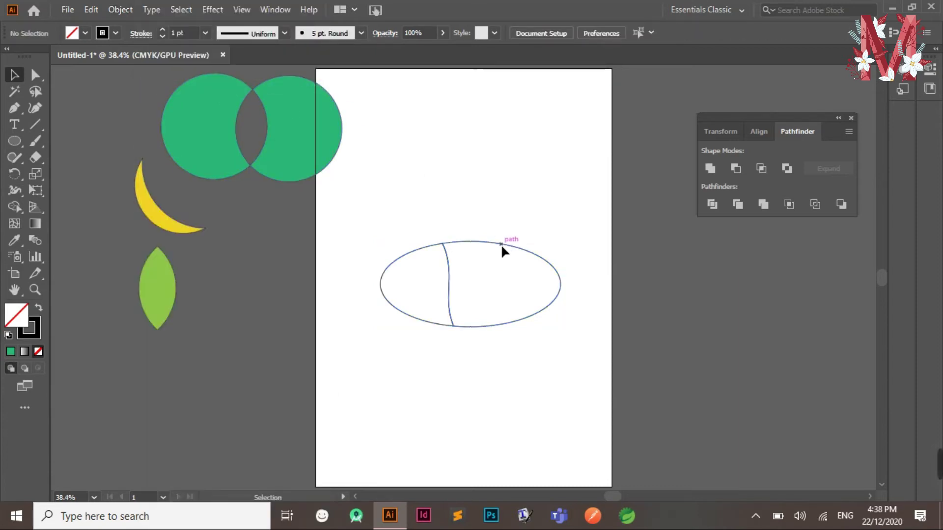
- Pull the two ellipse pieces apart, the larger one to the right and the smaller one to the left
{"action": "left_click", "coordinate": [515, 247]}
{"action": "left_click_drag", "start_coordinate": [522, 246], "coordinate": [603, 248]}
{"action": "left_click", "coordinate": [420, 249]}
{"action": "left_click_drag", "start_coordinate": [420, 250], "coordinate": [377, 249]}
{"action": "left_click", "coordinate": [457, 224]}
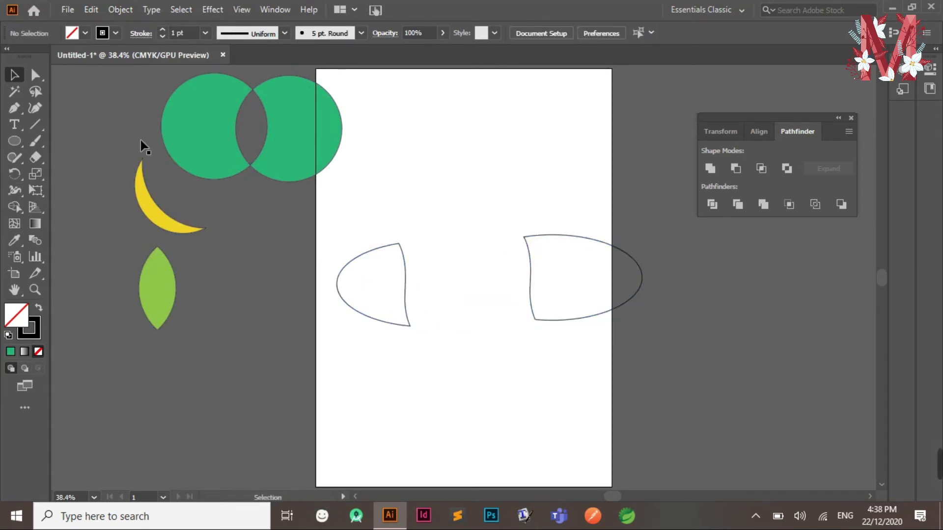
- Undo the separation of the two ellipse pieces and clear the selection
{"action": "key", "text": "ctrl+z"}
{"action": "key", "text": "ctrl+z"}
{"action": "key", "text": "ctrl+z"}
{"action": "key", "text": "ctrl+z"}
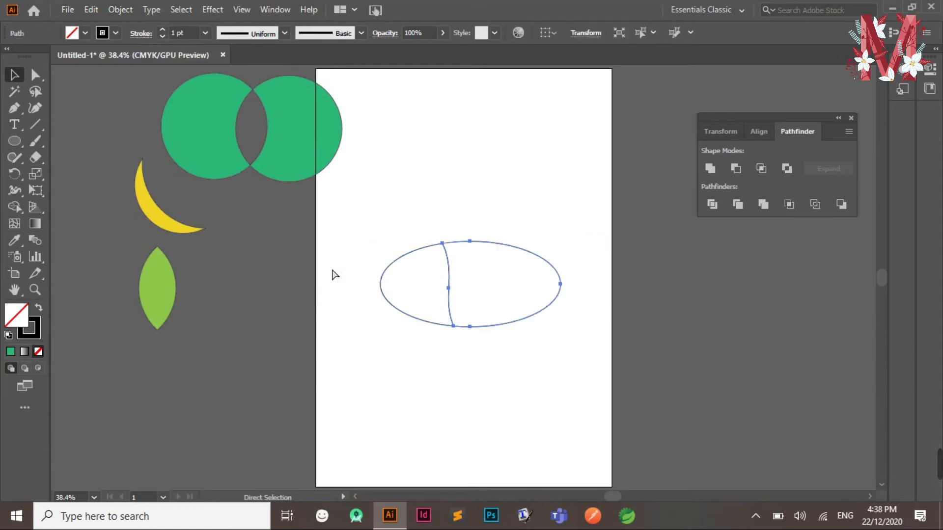
{"action": "key", "text": "ctrl"}
{"action": "left_click", "coordinate": [524, 207], "text": "ctrl"}
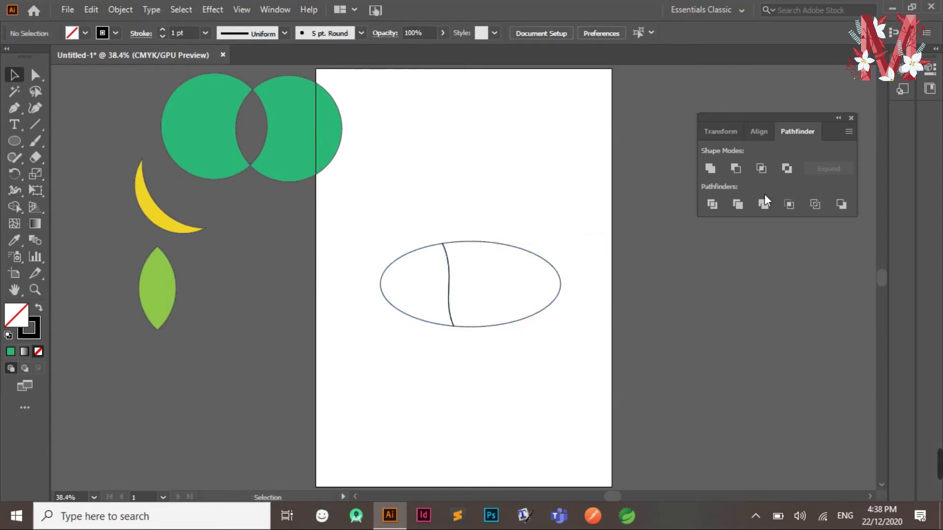
- Move the divided ellipse off the artboard to the area below the light green leaf shape
{"action": "left_click", "coordinate": [550, 303]}
{"action": "left_click_drag", "start_coordinate": [523, 316], "coordinate": [228, 429]}
{"action": "left_click", "coordinate": [614, 295]}
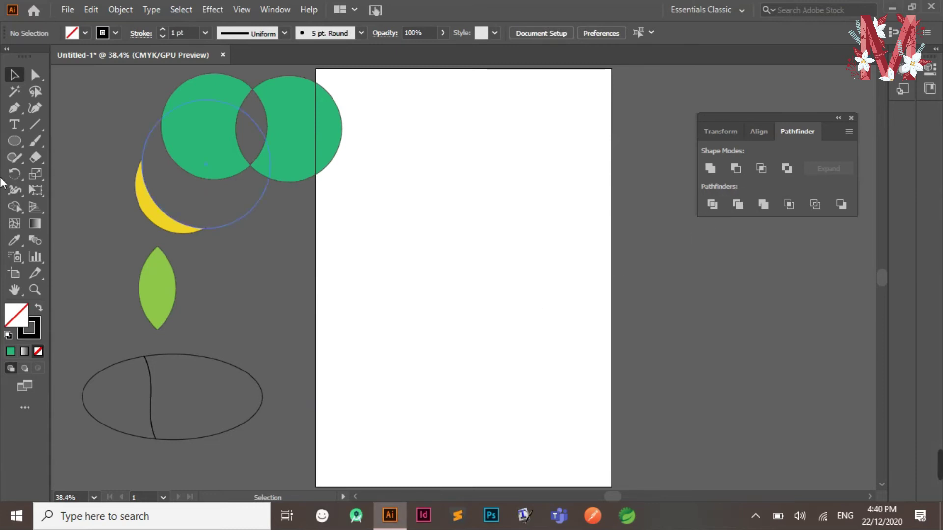
- Place an unfilled circle in the artboard's upper right area and add two smaller overlapping duplicates, enlarging the lower one
{"action": "left_click", "coordinate": [22, 139]}
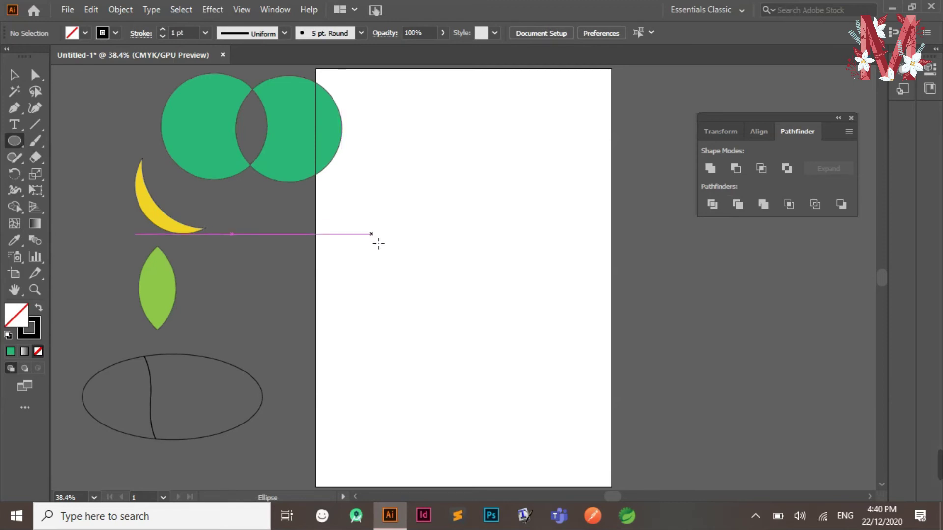
{"action": "left_click_drag", "start_coordinate": [388, 233], "coordinate": [459, 308]}
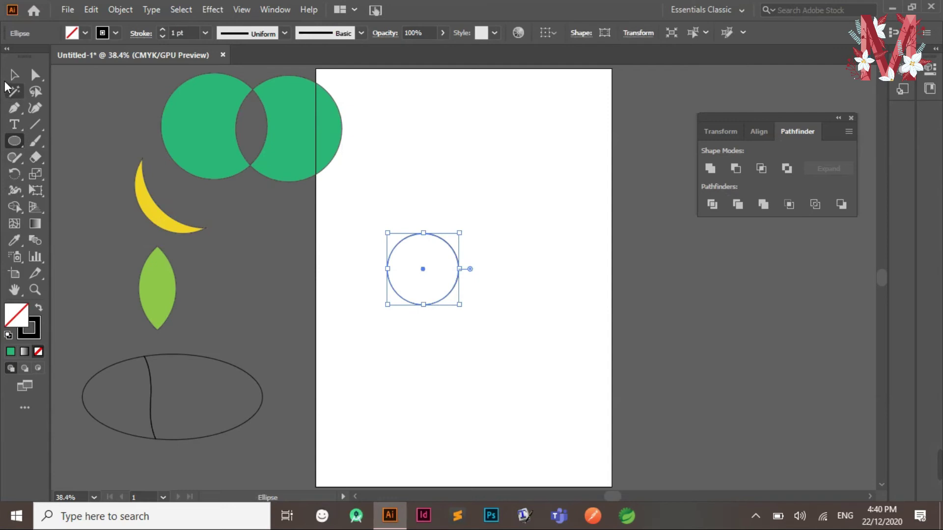
{"action": "left_click", "coordinate": [14, 75]}
{"action": "left_click_drag", "start_coordinate": [422, 272], "coordinate": [513, 193]}
{"action": "left_click_drag", "start_coordinate": [560, 239], "coordinate": [559, 210]}
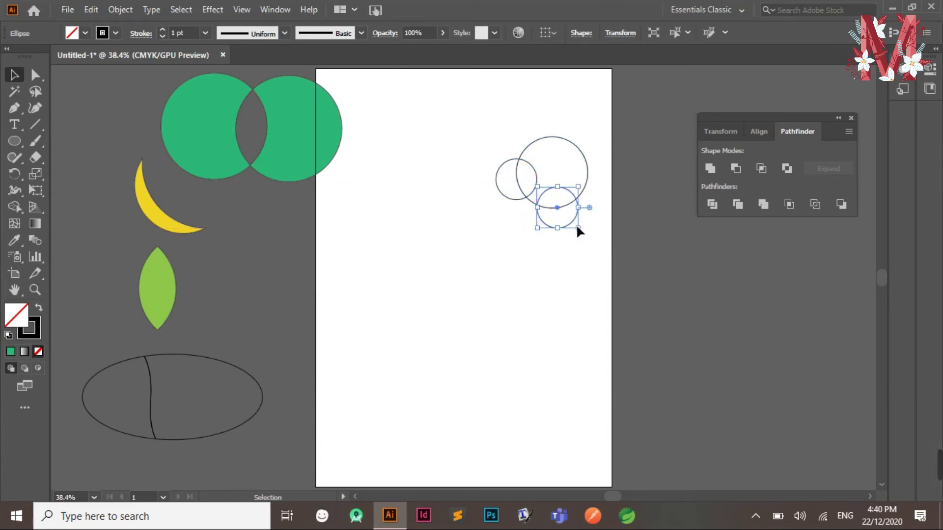
{"action": "left_click_drag", "start_coordinate": [587, 239], "coordinate": [605, 257]}
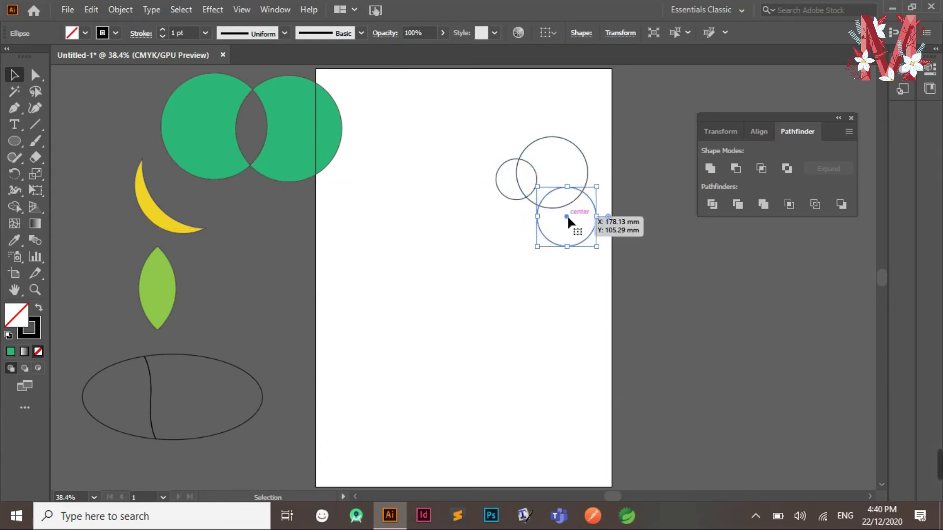
- Extend the cluster with five overlapping duplicates of the medium circle, shrink the leftmost one and copy it to the cluster's bottom
{"action": "left_click_drag", "start_coordinate": [565, 217], "coordinate": [535, 266]}
{"action": "left_click_drag", "start_coordinate": [534, 265], "coordinate": [432, 216]}
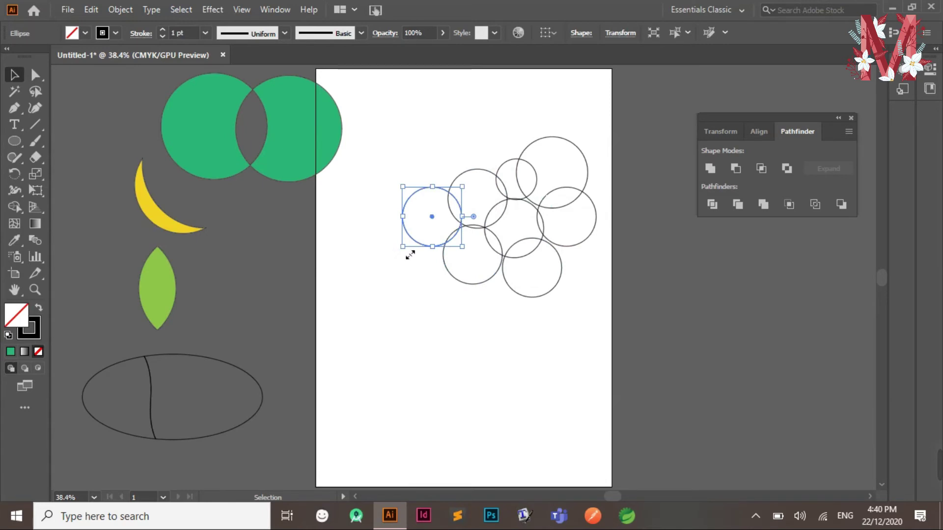
{"action": "left_click_drag", "start_coordinate": [414, 249], "coordinate": [493, 289]}
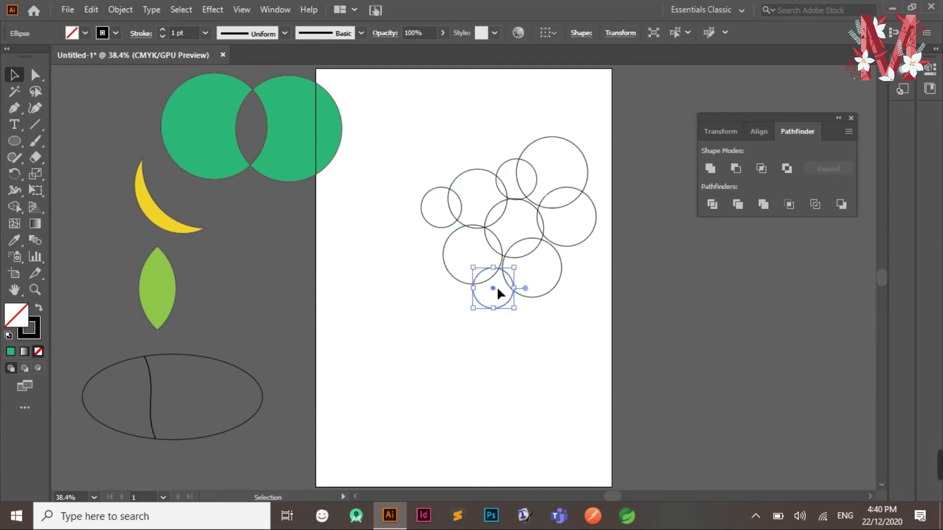
- Duplicate the small bottom circle to the cluster's lower left and enlarge the copy until it overlaps its neighbour
{"action": "left_click", "coordinate": [462, 282], "text": "shift"}
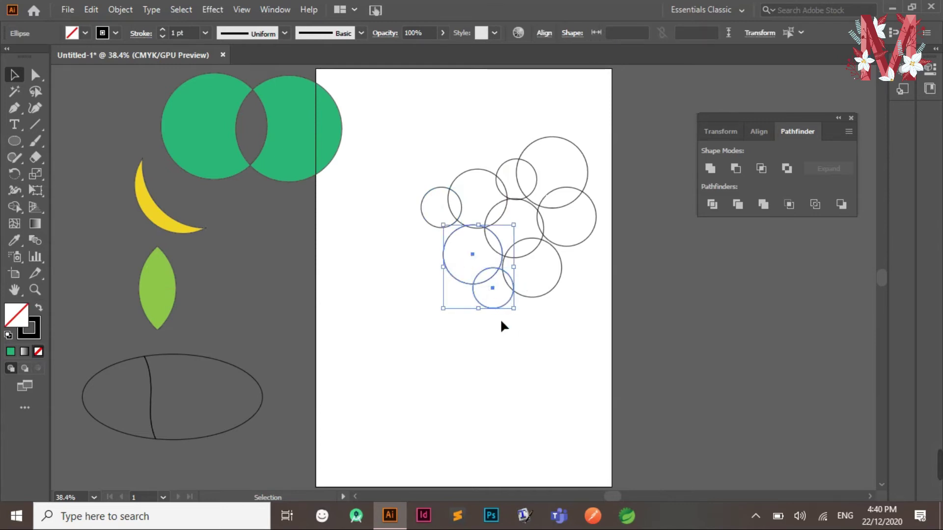
{"action": "left_click", "coordinate": [501, 320]}
{"action": "left_click", "coordinate": [493, 287]}
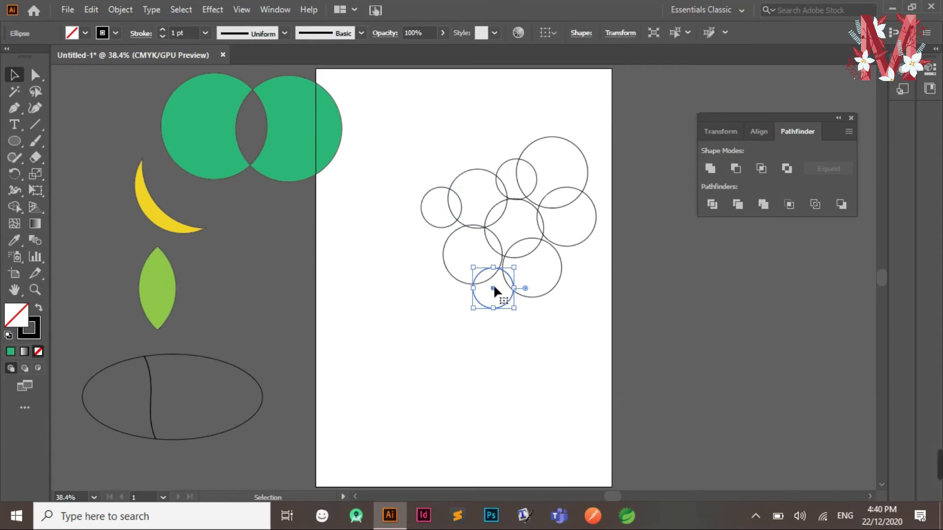
{"action": "left_click_drag", "start_coordinate": [493, 289], "coordinate": [468, 303]}
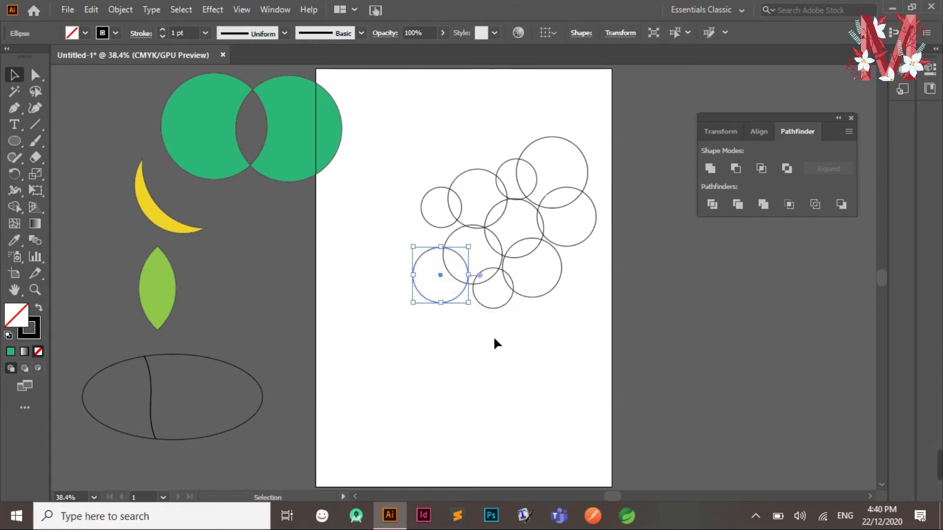
{"action": "left_click", "coordinate": [525, 337]}
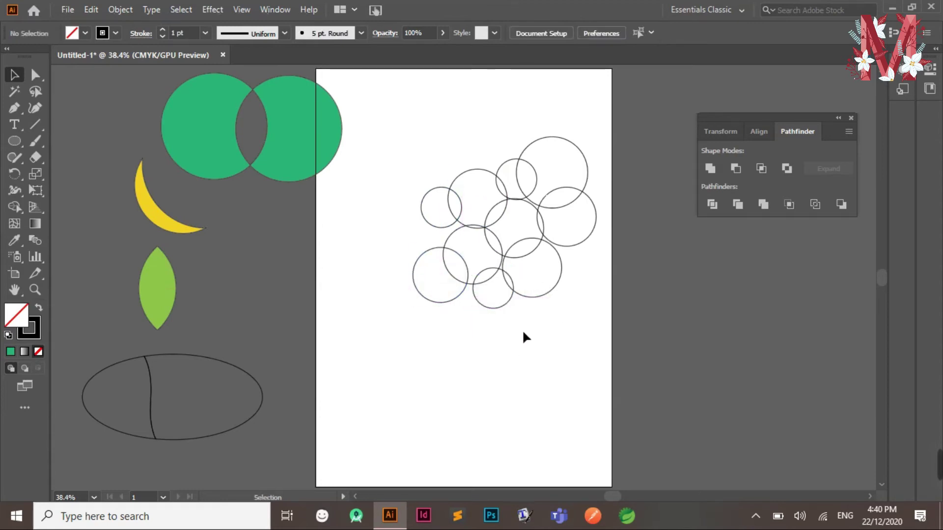
- Fill the large upper right circle with red and the small circle overlapping it with light blue
{"action": "left_click", "coordinate": [555, 140]}
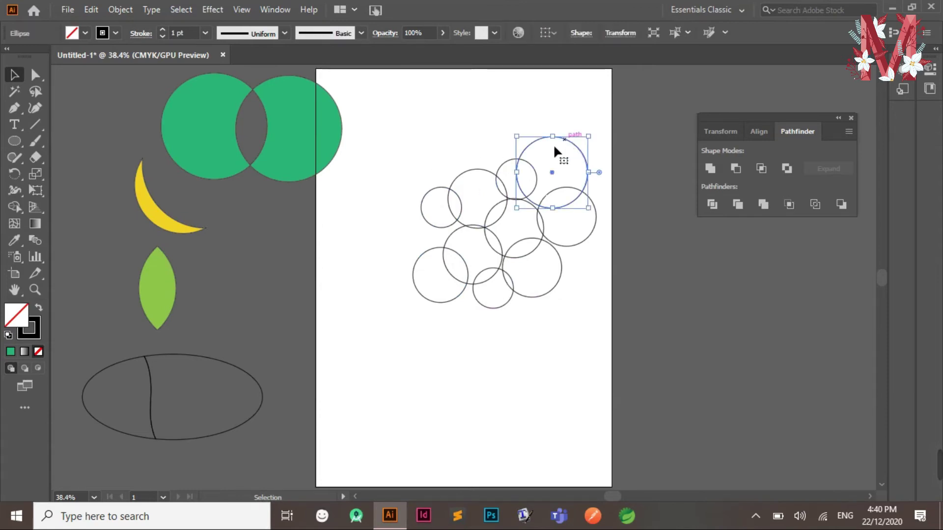
{"action": "left_click", "coordinate": [85, 32]}
{"action": "left_click", "coordinate": [47, 56]}
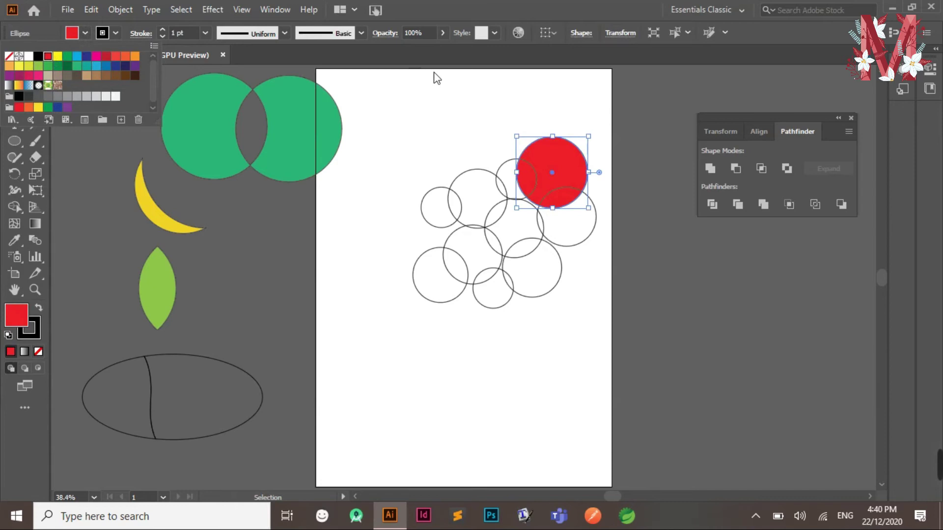
{"action": "left_click", "coordinate": [502, 164]}
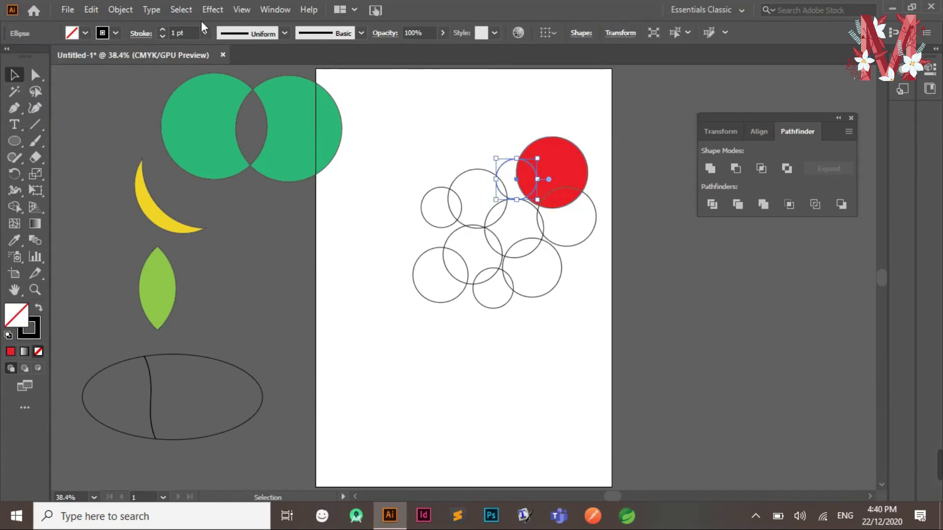
{"action": "left_click", "coordinate": [86, 33]}
{"action": "left_click", "coordinate": [76, 56]}
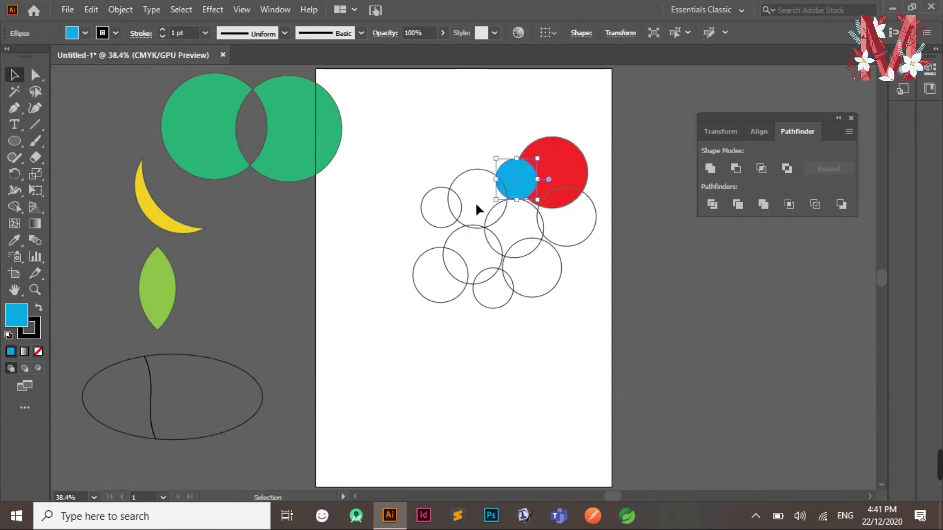
- Fill the cluster's central circle with tan and the lower left circle with black
{"action": "left_click", "coordinate": [518, 258]}
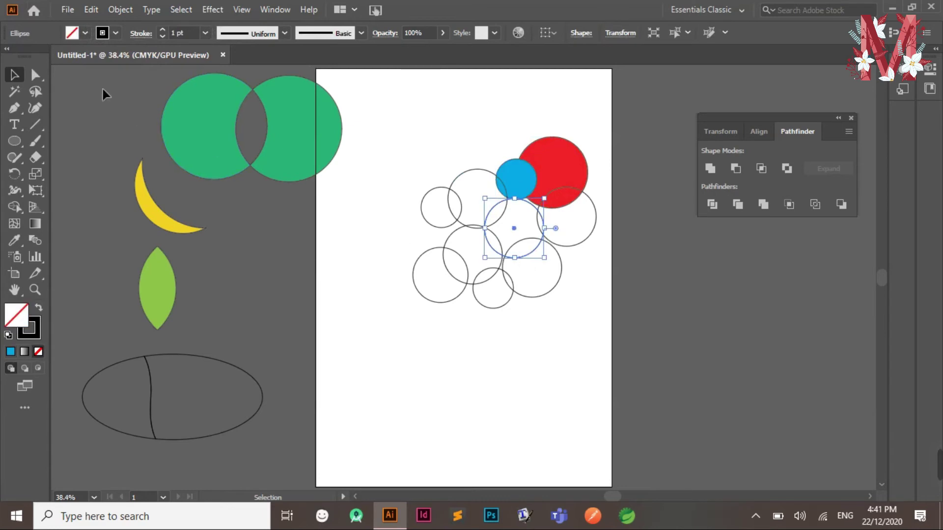
{"action": "left_click", "coordinate": [85, 33]}
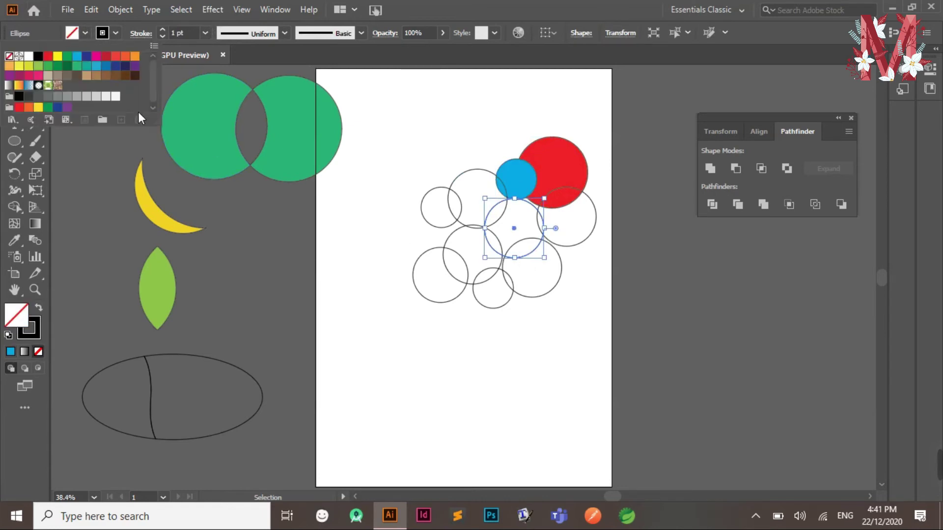
{"action": "left_click", "coordinate": [87, 76]}
{"action": "left_click", "coordinate": [445, 303]}
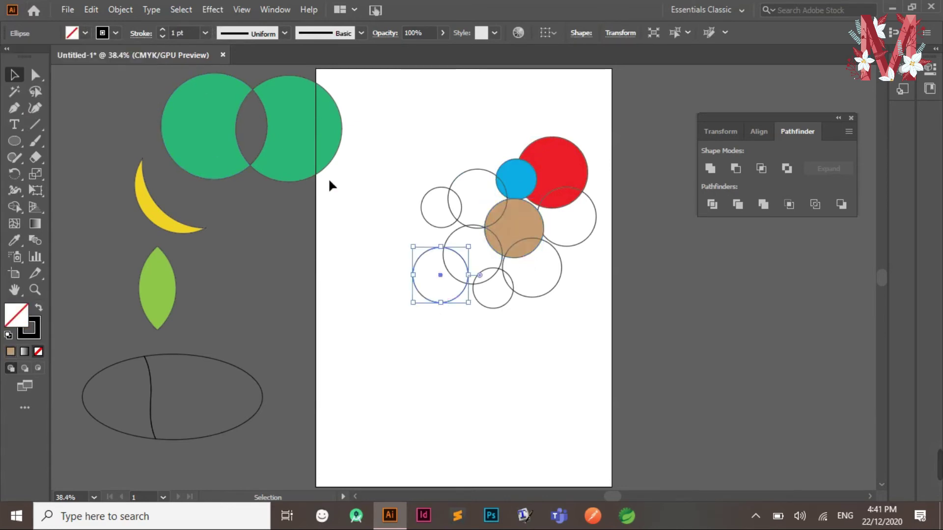
{"action": "left_click", "coordinate": [85, 33]}
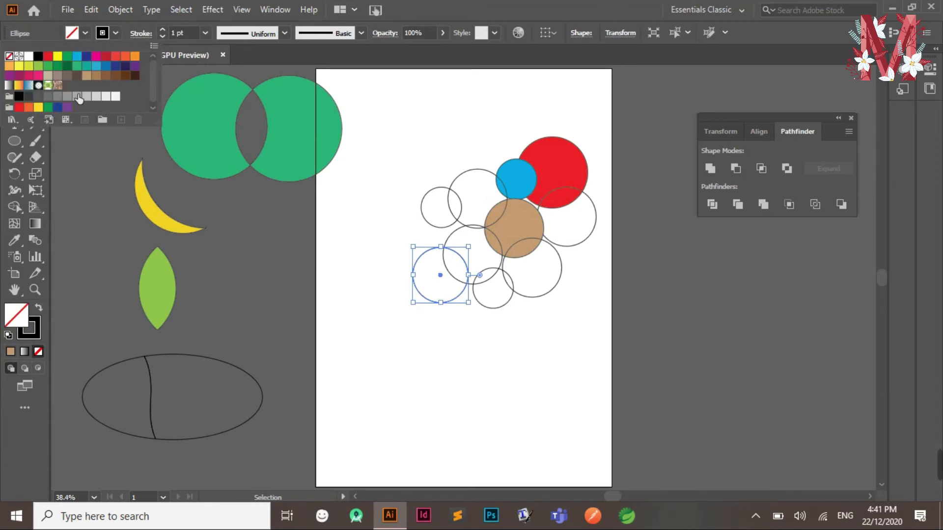
{"action": "left_click", "coordinate": [48, 56]}
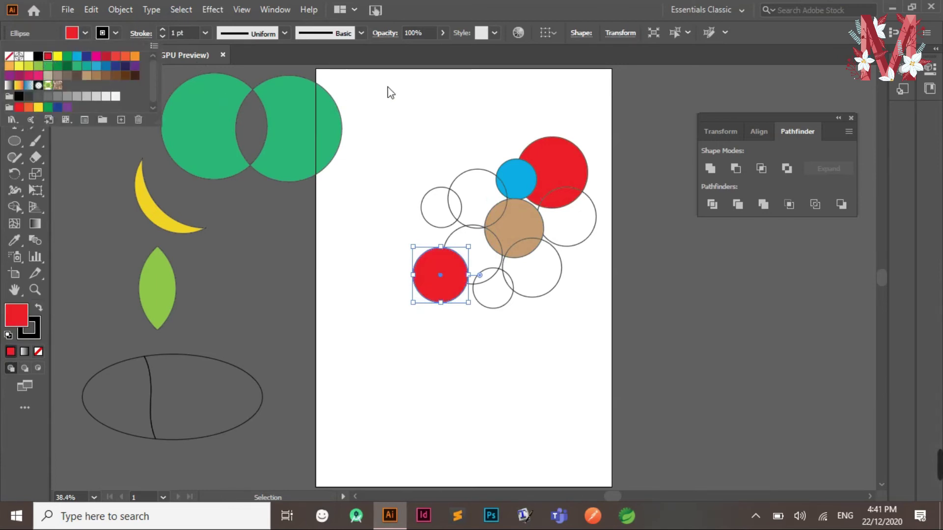
{"action": "left_click", "coordinate": [38, 56]}
- Fill the cluster's medium lower right circle with dark blue and the medium circle below the red one with yellow
{"action": "left_click", "coordinate": [532, 296]}
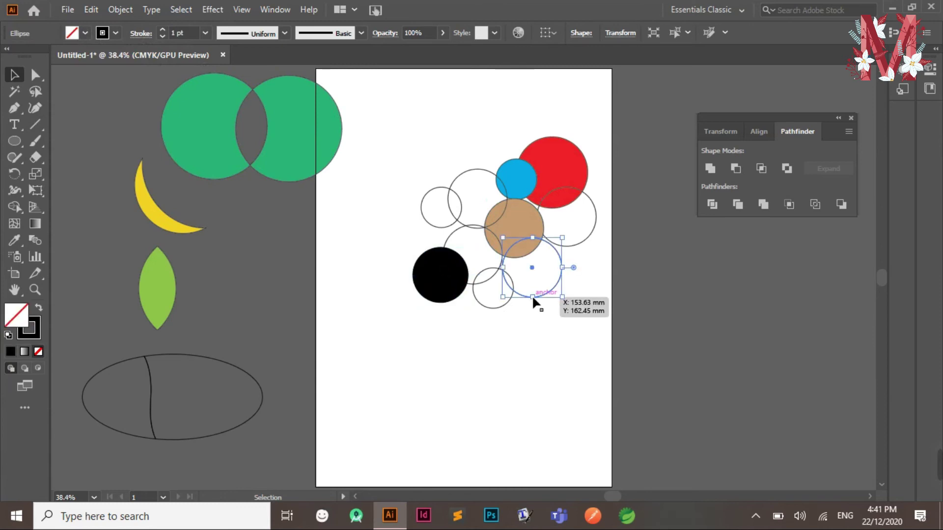
{"action": "left_click", "coordinate": [86, 33]}
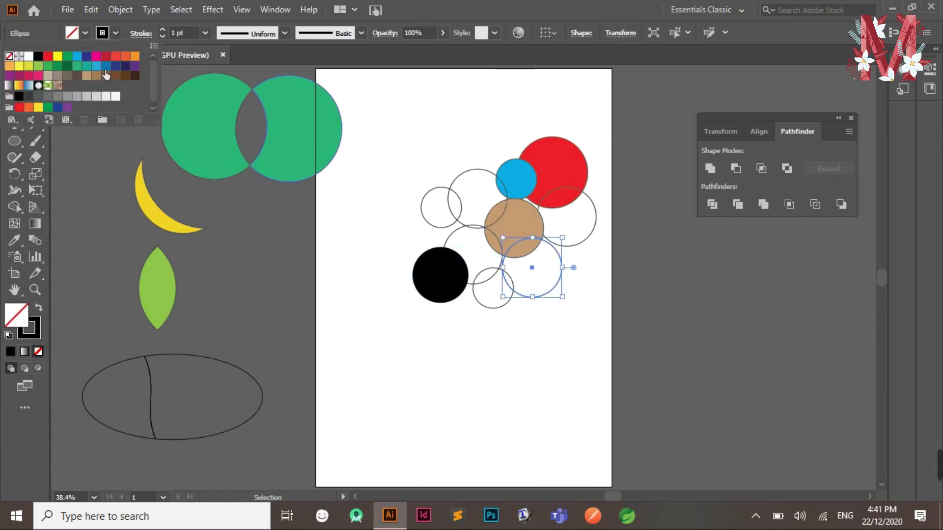
{"action": "left_click", "coordinate": [122, 68]}
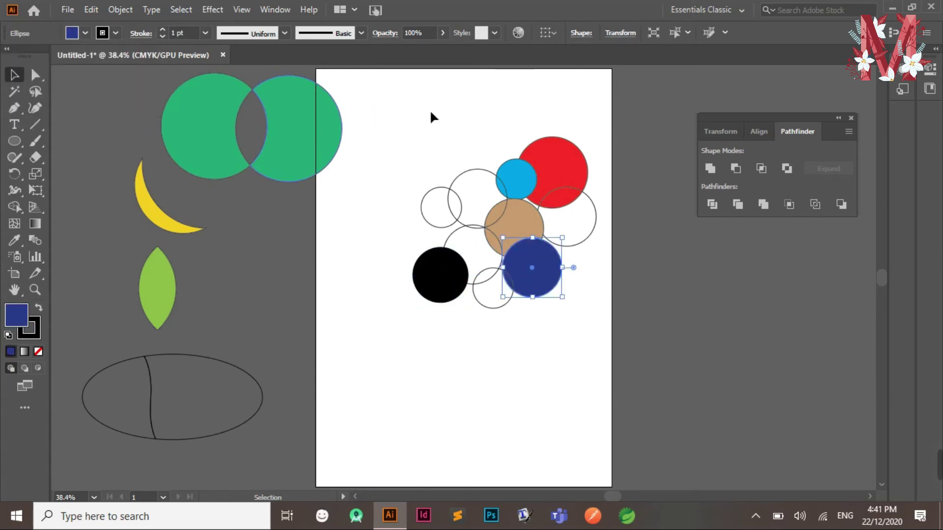
{"action": "left_click", "coordinate": [593, 231]}
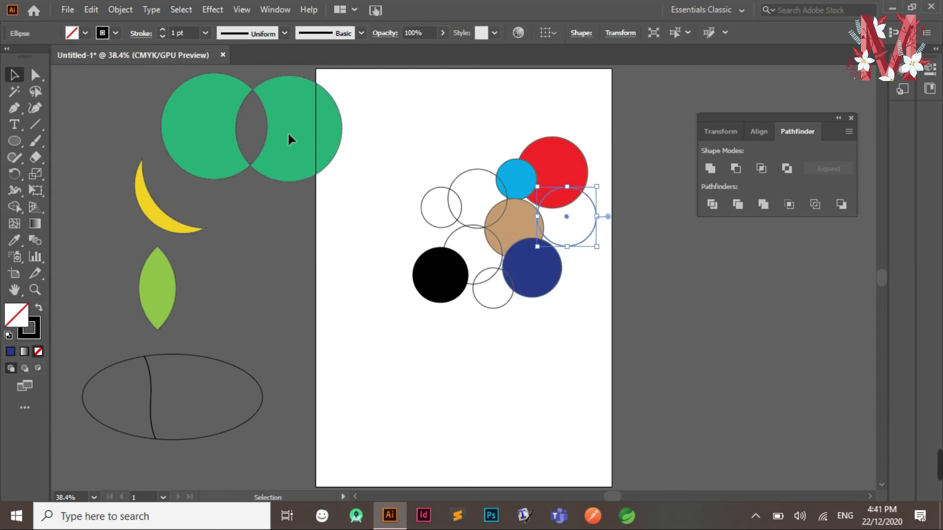
{"action": "left_click", "coordinate": [85, 33]}
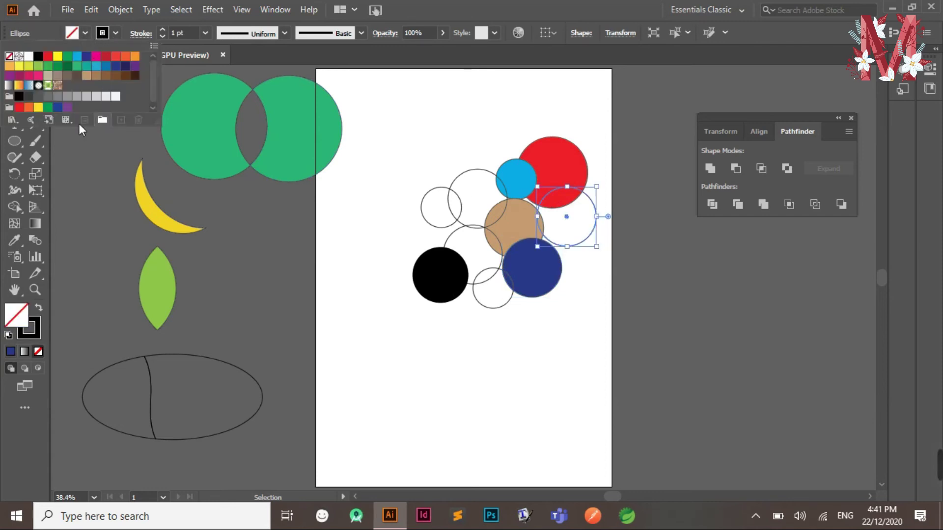
{"action": "left_click", "coordinate": [58, 56]}
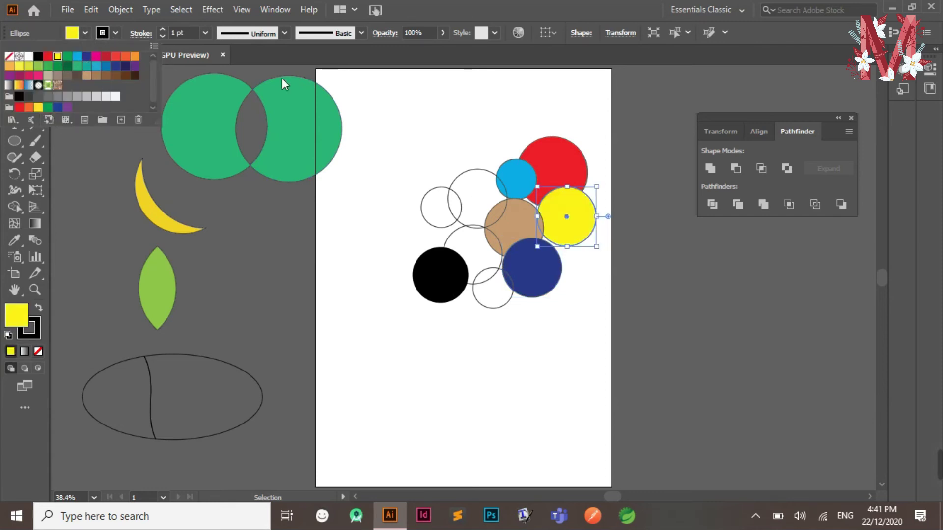
- Fill the medium upper left circle with magenta and the medium circle overlapping the black one with light red
{"action": "left_click", "coordinate": [460, 173]}
{"action": "left_click", "coordinate": [464, 173]}
{"action": "left_click", "coordinate": [85, 33]}
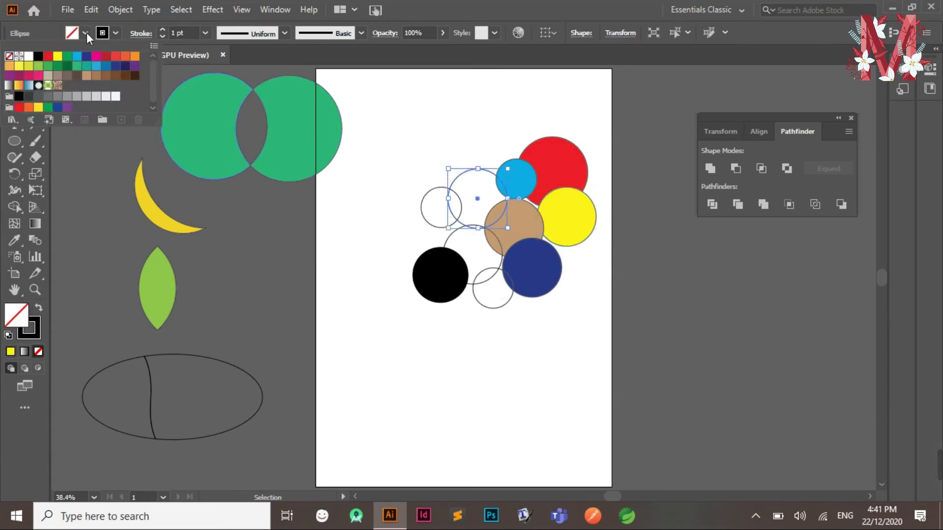
{"action": "left_click", "coordinate": [96, 56]}
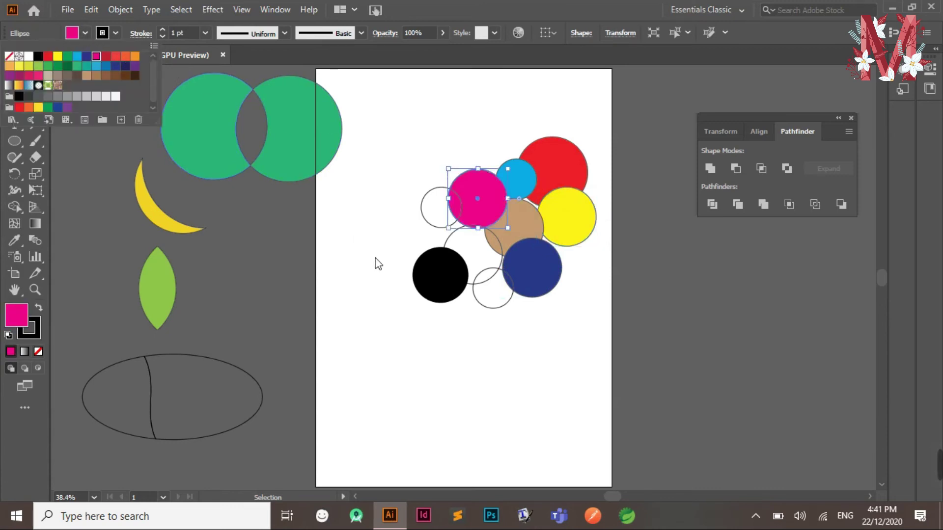
{"action": "left_click", "coordinate": [489, 279]}
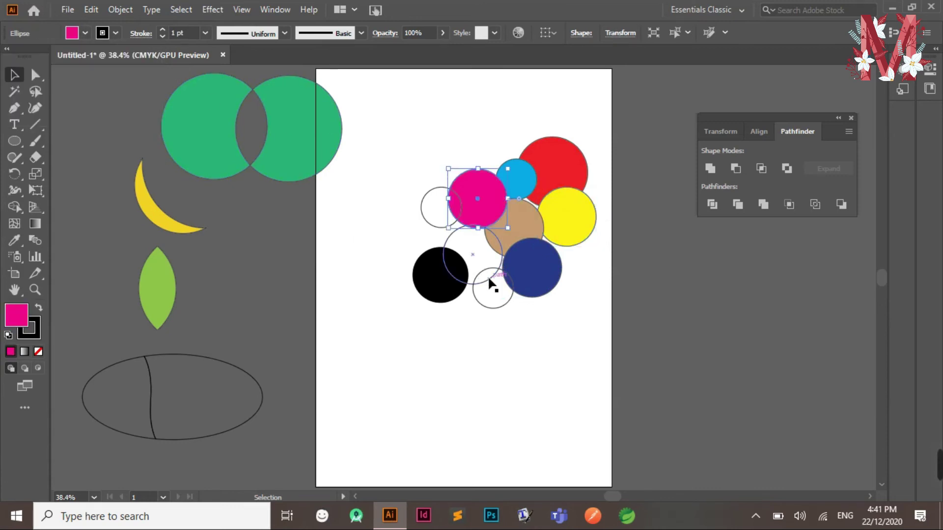
{"action": "left_click", "coordinate": [85, 33]}
{"action": "left_click", "coordinate": [117, 56]}
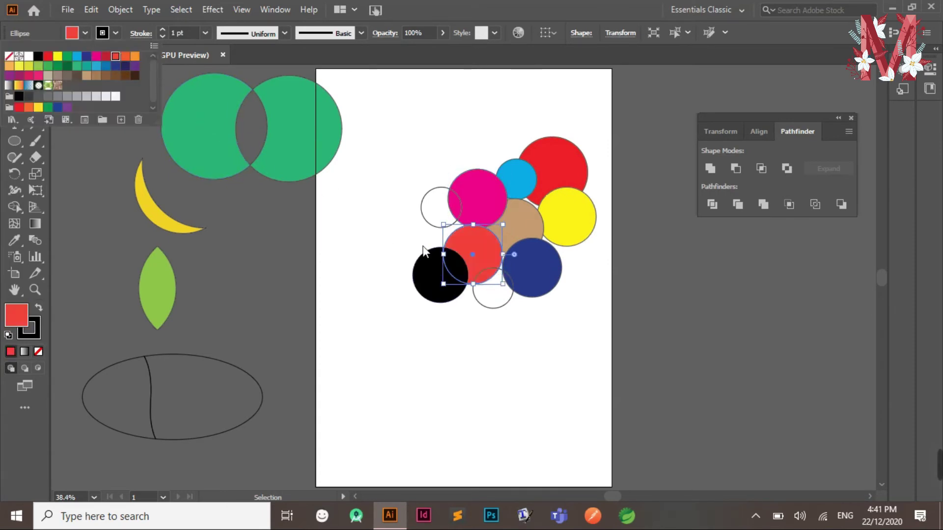
- Fill the small bottom circle with orange and the small leftmost circle with light green
{"action": "left_click", "coordinate": [504, 306]}
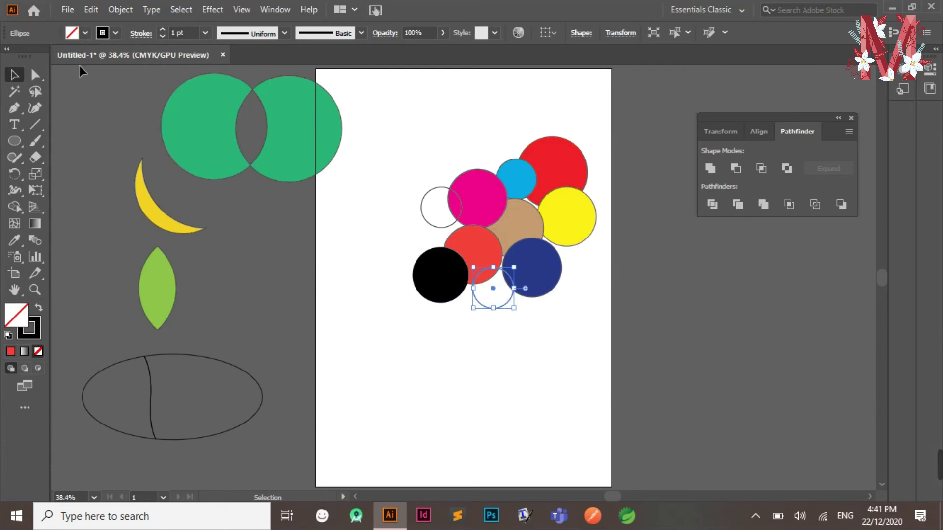
{"action": "left_click", "coordinate": [85, 34]}
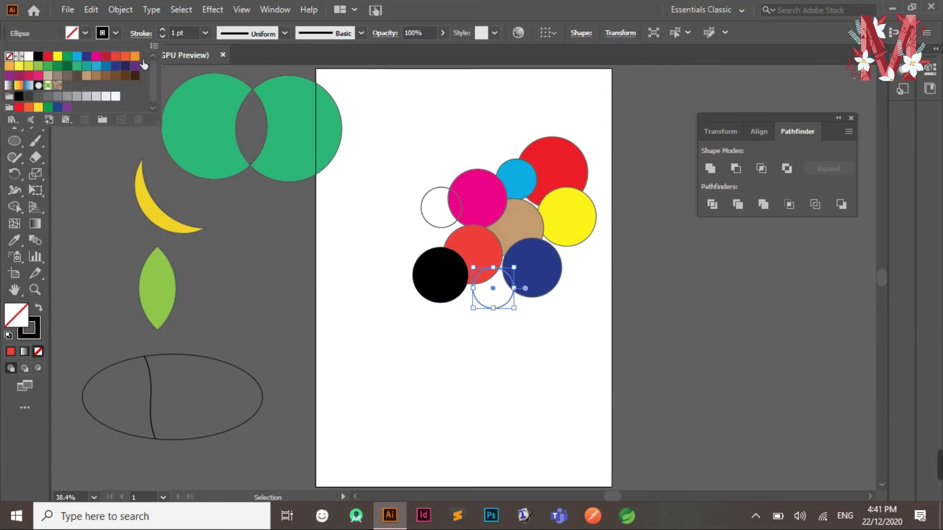
{"action": "left_click", "coordinate": [134, 56]}
{"action": "left_click", "coordinate": [442, 221]}
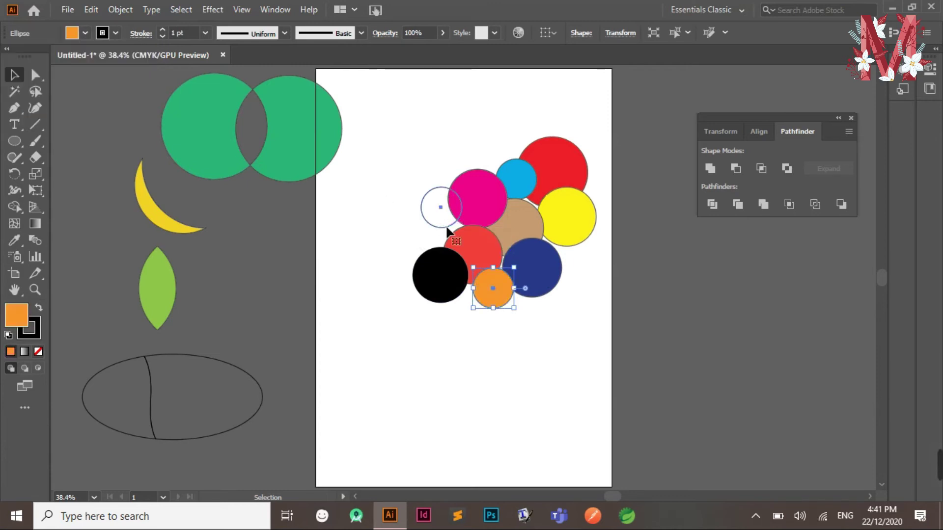
{"action": "left_click", "coordinate": [442, 227]}
{"action": "left_click", "coordinate": [90, 37]}
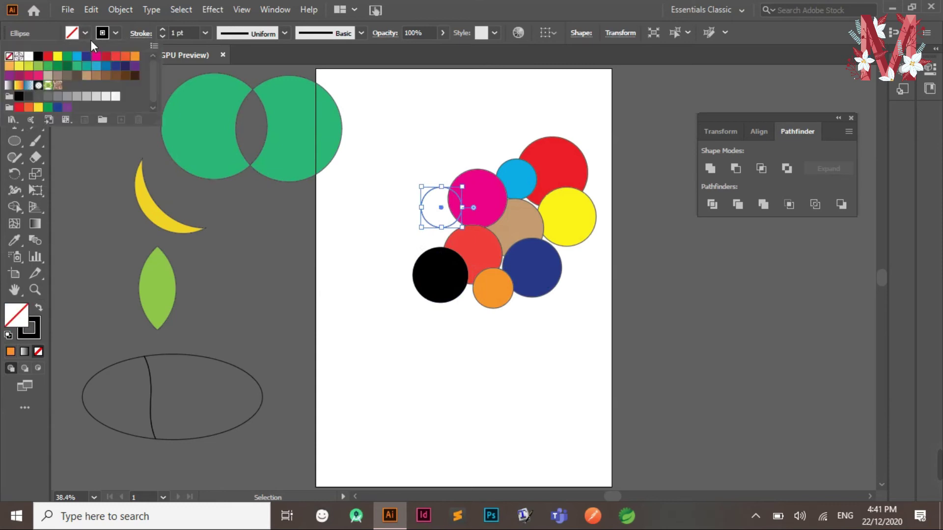
{"action": "left_click", "coordinate": [38, 67]}
{"action": "left_click", "coordinate": [457, 117]}
{"action": "left_click", "coordinate": [458, 119]}
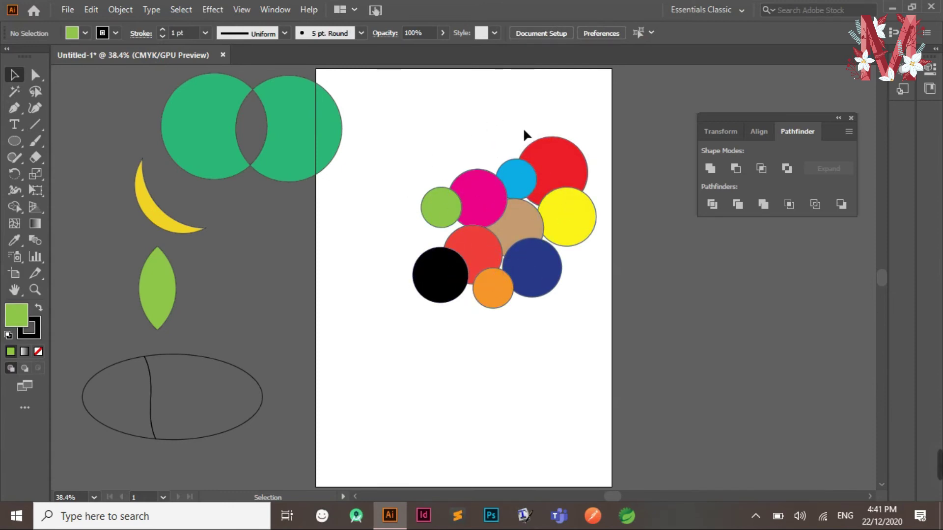
- Apply the Pathfinder Trim operation to all the circles of the coloured cluster
{"action": "left_click_drag", "start_coordinate": [612, 116], "coordinate": [392, 322]}
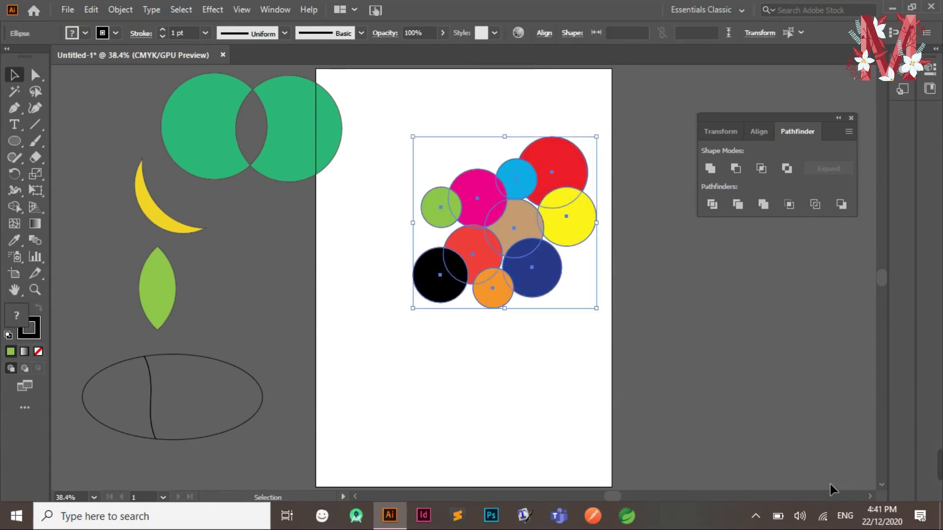
{"action": "left_click", "coordinate": [740, 208]}
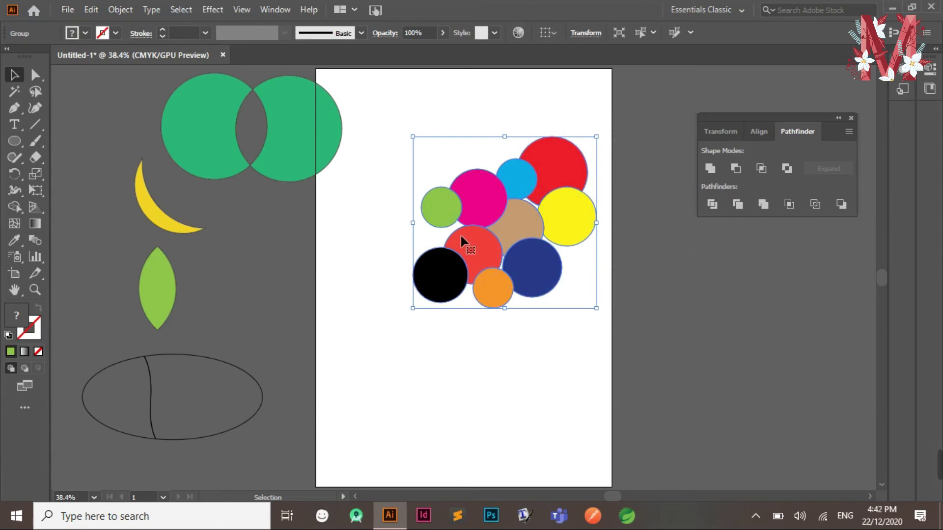
{"action": "left_click", "coordinate": [504, 344]}
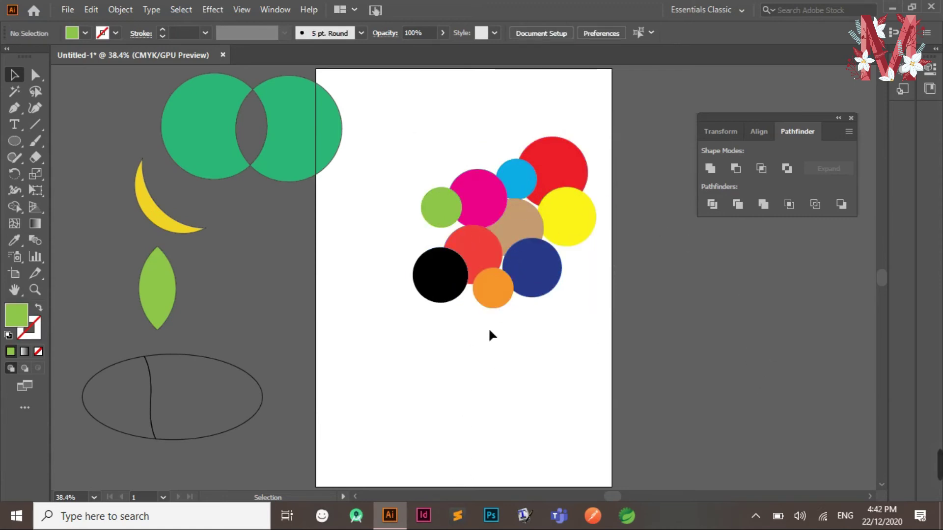
- Ungroup the trimmed cluster of coloured circles
{"action": "left_click", "coordinate": [453, 249]}
{"action": "left_click", "coordinate": [125, 9]}
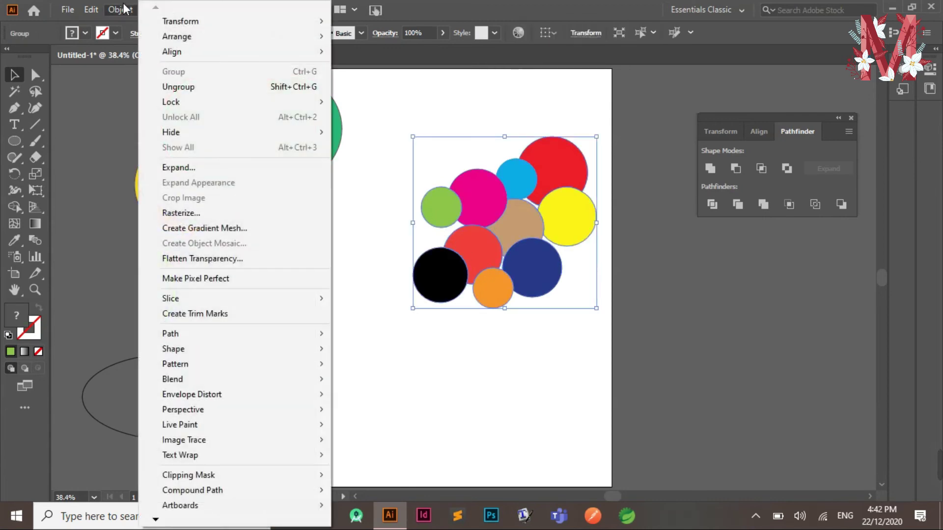
{"action": "left_click", "coordinate": [281, 86]}
{"action": "left_click", "coordinate": [494, 130]}
- Move the red, yellow, light blue and magenta pieces out of the cluster to reveal their trimmed shapes
{"action": "left_click", "coordinate": [565, 159]}
{"action": "left_click_drag", "start_coordinate": [565, 159], "coordinate": [484, 100]}
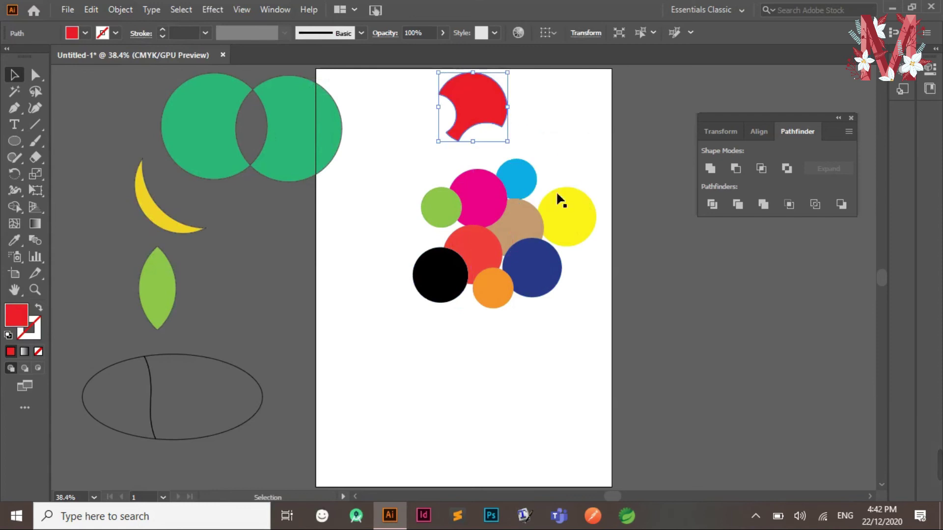
{"action": "left_click_drag", "start_coordinate": [568, 216], "coordinate": [583, 128]}
{"action": "left_click_drag", "start_coordinate": [515, 176], "coordinate": [411, 154]}
{"action": "left_click", "coordinate": [593, 210]}
{"action": "left_click_drag", "start_coordinate": [491, 201], "coordinate": [363, 234]}
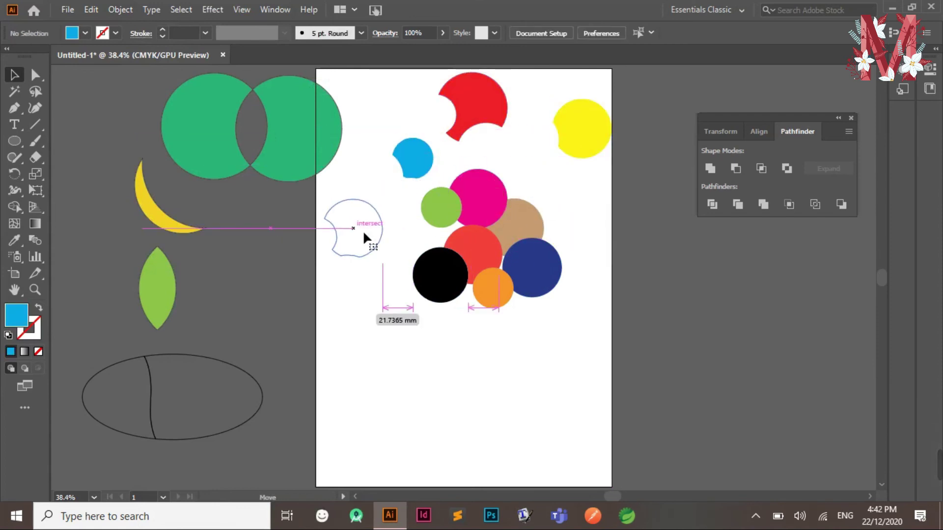
{"action": "left_click_drag", "start_coordinate": [450, 212], "coordinate": [449, 212]}
{"action": "left_click", "coordinate": [571, 216]}
- Spread the remaining tan, dark blue, orange, light red, green and black pieces apart and bring the red piece to the middle
{"action": "left_click_drag", "start_coordinate": [535, 239], "coordinate": [619, 219]}
{"action": "left_click_drag", "start_coordinate": [543, 265], "coordinate": [608, 289]}
{"action": "left_click_drag", "start_coordinate": [505, 279], "coordinate": [561, 319]}
{"action": "left_click", "coordinate": [493, 258]}
{"action": "left_click_drag", "start_coordinate": [471, 253], "coordinate": [502, 163]}
{"action": "left_click", "coordinate": [314, 245]}
{"action": "left_click_drag", "start_coordinate": [439, 212], "coordinate": [417, 215]}
{"action": "left_click", "coordinate": [452, 283]}
{"action": "left_click_drag", "start_coordinate": [451, 281], "coordinate": [393, 295]}
{"action": "left_click", "coordinate": [470, 307]}
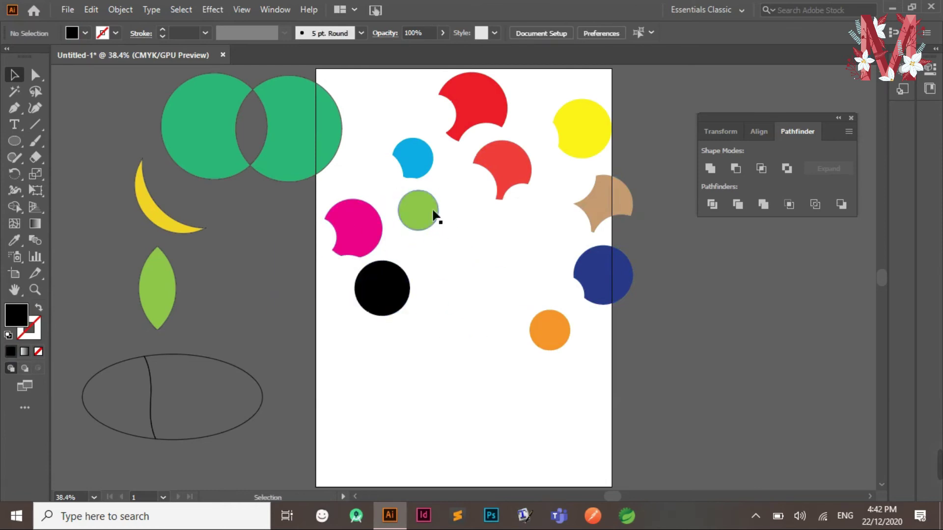
{"action": "left_click_drag", "start_coordinate": [448, 95], "coordinate": [464, 250]}
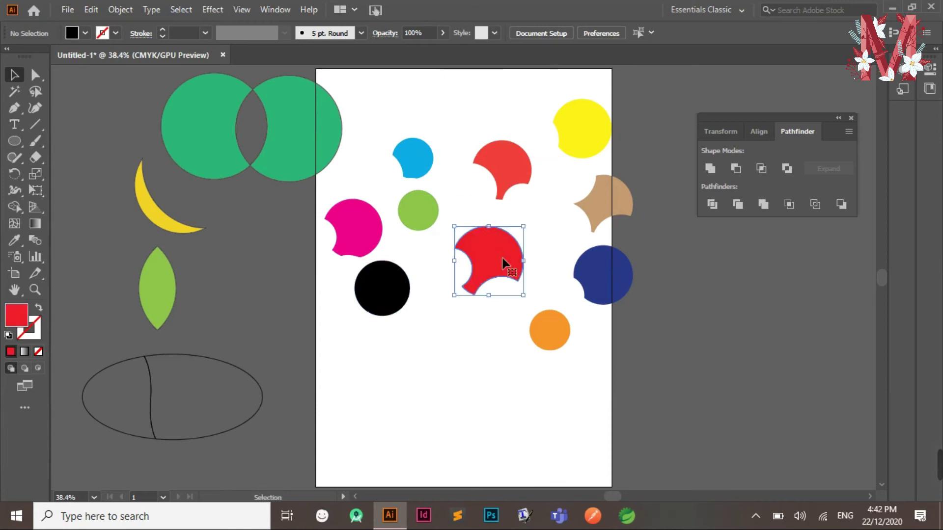
{"action": "left_click", "coordinate": [632, 353]}
- Undo the separation and ungrouping of the trimmed pieces to restore the grouped cluster
{"action": "key", "text": "ctrl+z"}
{"action": "key", "text": "ctrl+z"}
{"action": "key", "text": "ctrl+z"}
{"action": "key", "text": "ctrl+z"}
{"action": "key", "text": "ctrl+z"}
{"action": "key", "text": "ctrl+z"}
{"action": "key", "text": "ctrl+z"}
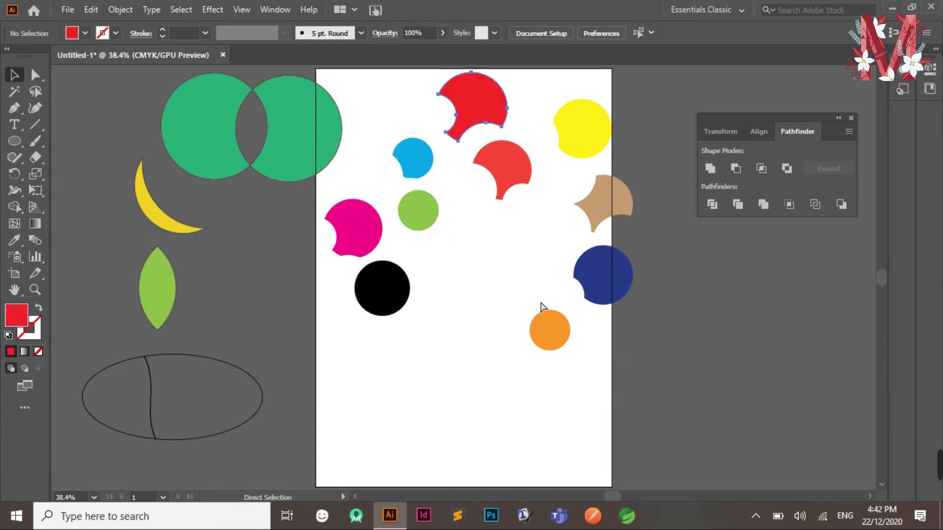
{"action": "key", "text": "ctrl+z"}
{"action": "key", "text": "ctrl+z"}
{"action": "key", "text": "ctrl+z"}
{"action": "key", "text": "ctrl+z"}
{"action": "key", "text": "ctrl+z"}
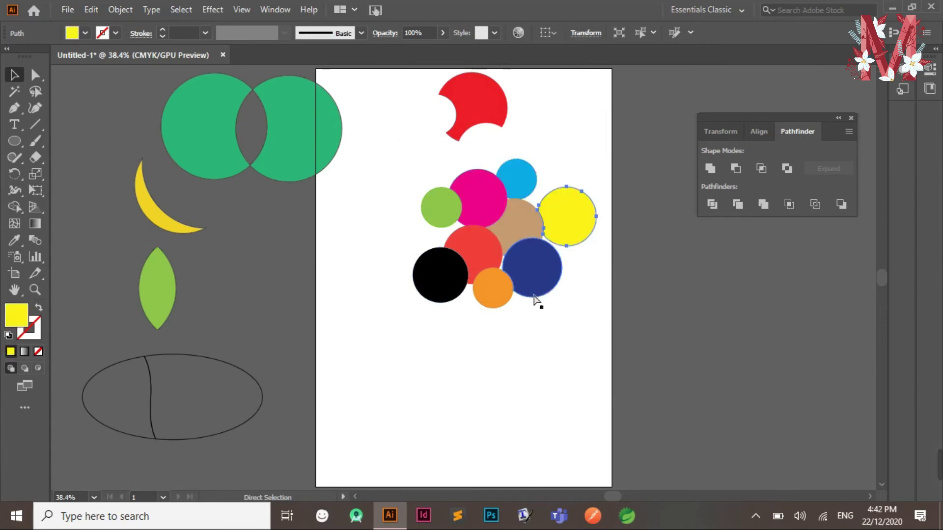
- Move the trimmed circle group off the artboard to the empty area on its right, below the Pathfinder options
{"action": "left_click", "coordinate": [606, 322]}
{"action": "left_click", "coordinate": [522, 246]}
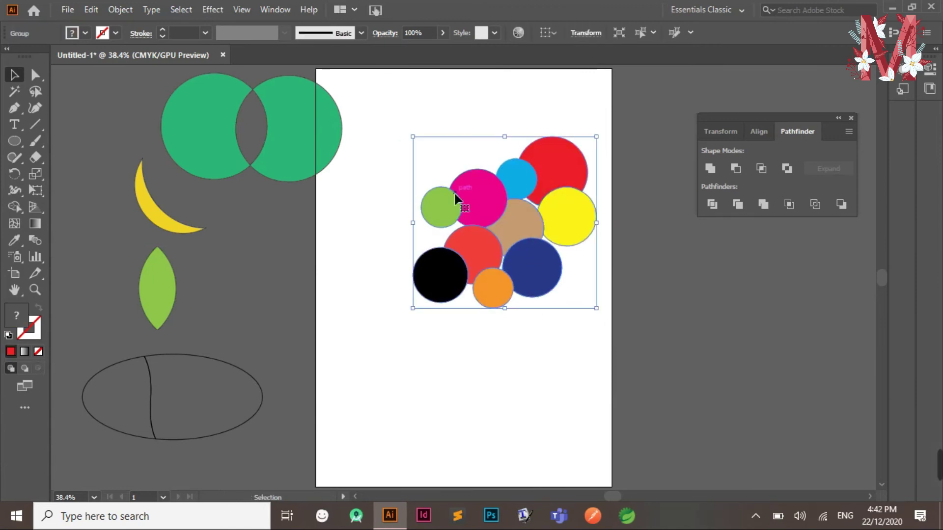
{"action": "left_click_drag", "start_coordinate": [541, 275], "coordinate": [795, 408]}
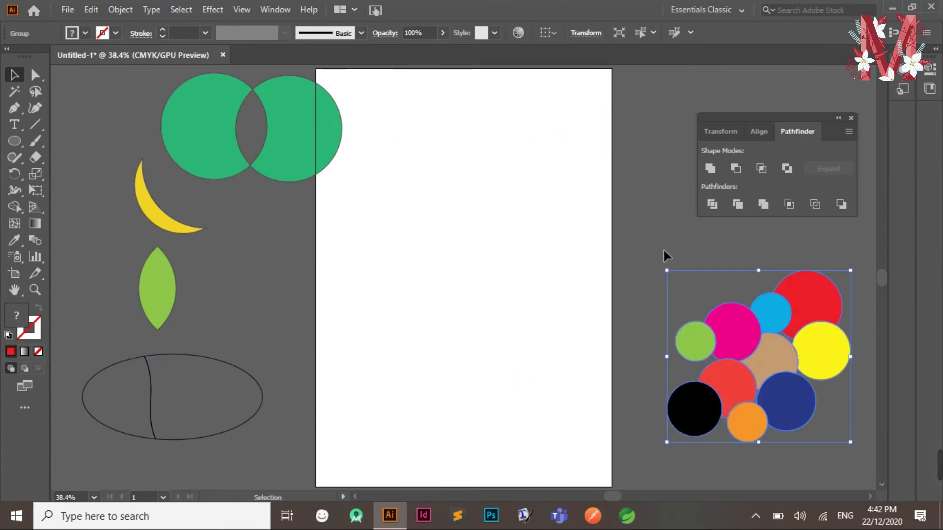
{"action": "left_click", "coordinate": [664, 251]}
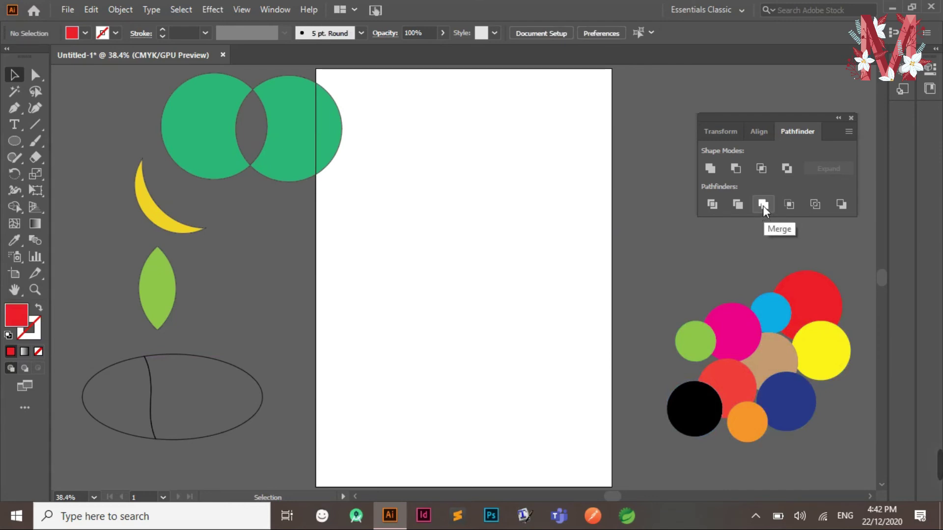
- Draw a circle about 46 mm in diameter on the artboard's left half and fill it with light blue
{"action": "left_click", "coordinate": [12, 145]}
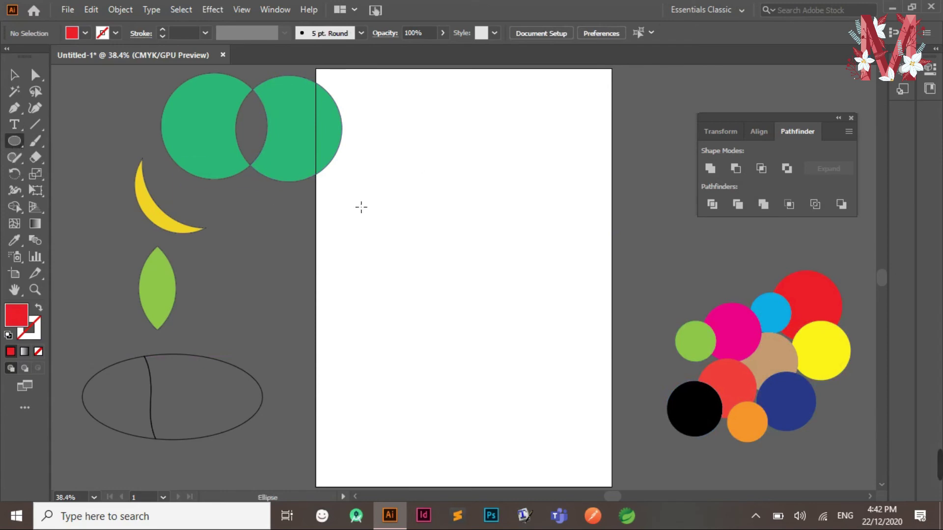
{"action": "left_click_drag", "start_coordinate": [352, 197], "coordinate": [416, 262]}
{"action": "left_click", "coordinate": [85, 34]}
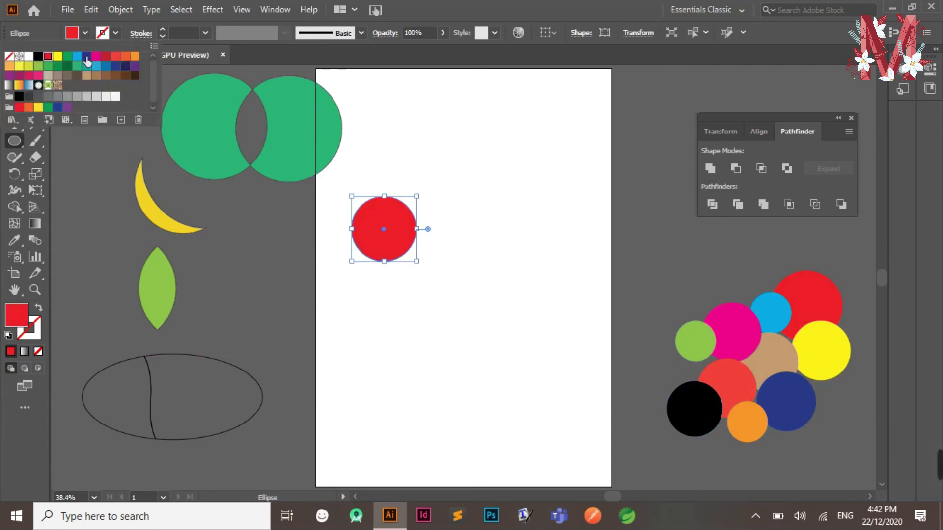
{"action": "left_click", "coordinate": [77, 56]}
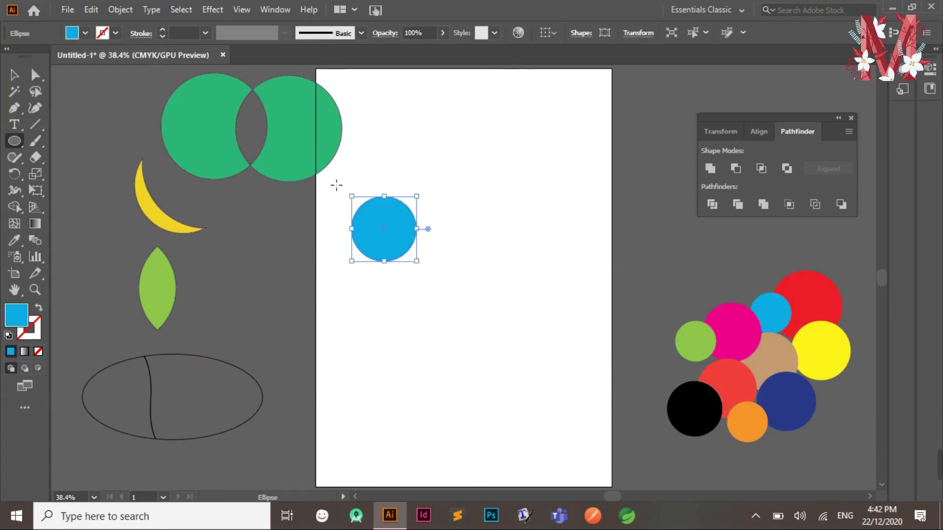
- Duplicate the light blue circle several times, overlapping the copies to build a cloud silhouette across the artboard
{"action": "left_click", "coordinate": [14, 74]}
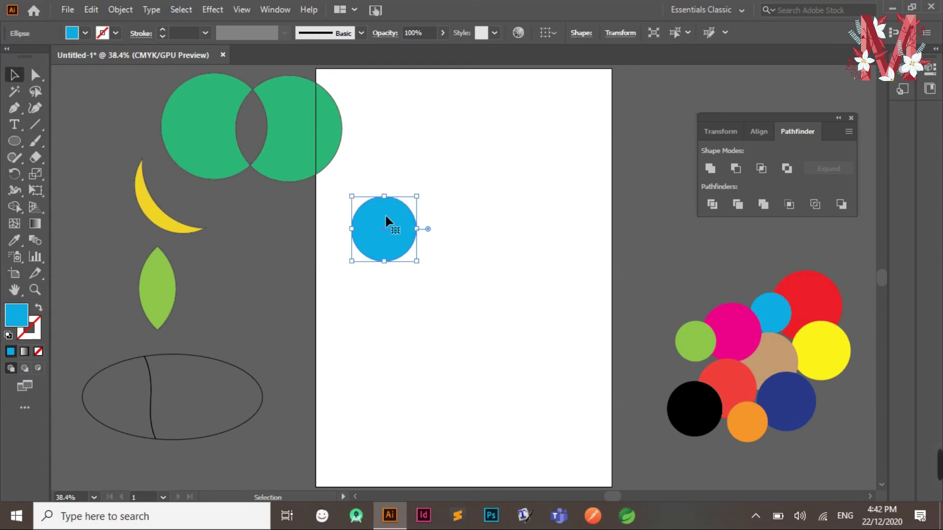
{"action": "left_click_drag", "start_coordinate": [385, 225], "coordinate": [509, 218]}
{"action": "left_click_drag", "start_coordinate": [517, 205], "coordinate": [487, 203]}
- Combine all the overlapping light blue circles of the cloud with the Pathfinder Merge operation
{"action": "left_click", "coordinate": [566, 187]}
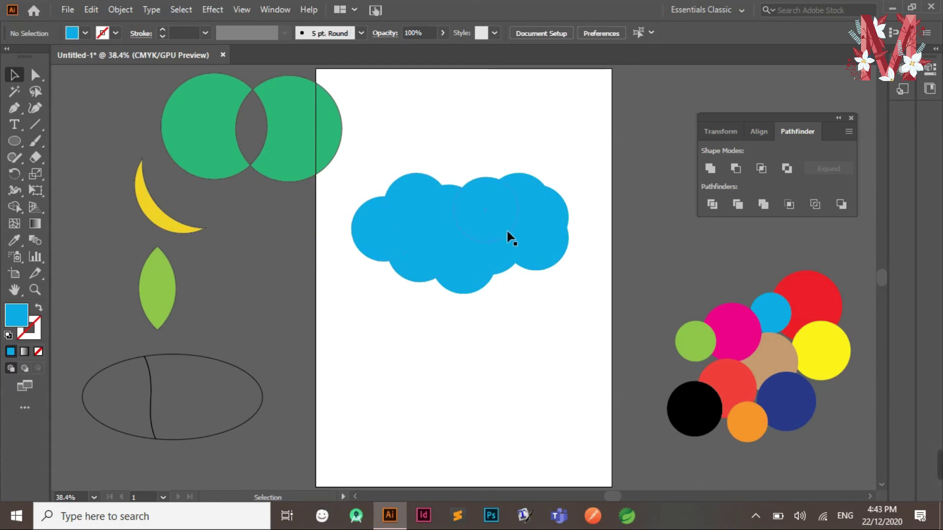
{"action": "left_click_drag", "start_coordinate": [501, 230], "coordinate": [599, 336]}
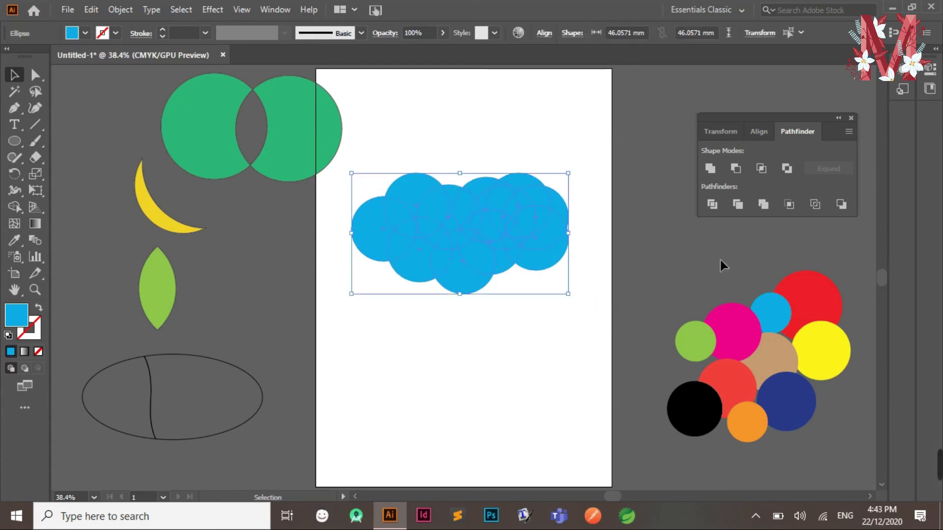
{"action": "left_click", "coordinate": [763, 205]}
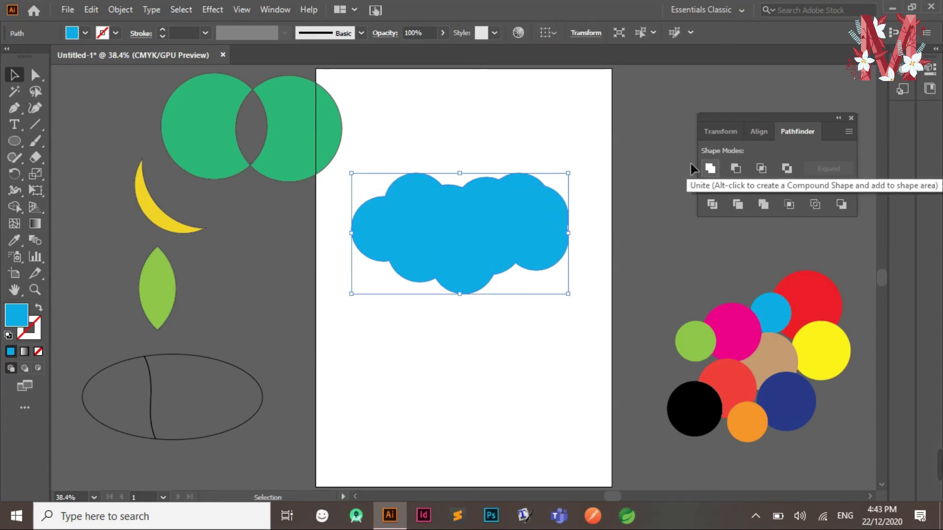
- Scale down the merged light blue cloud and move it off the artboard, above the multicoloured circle cluster
{"action": "left_click", "coordinate": [604, 126]}
{"action": "left_click", "coordinate": [511, 236]}
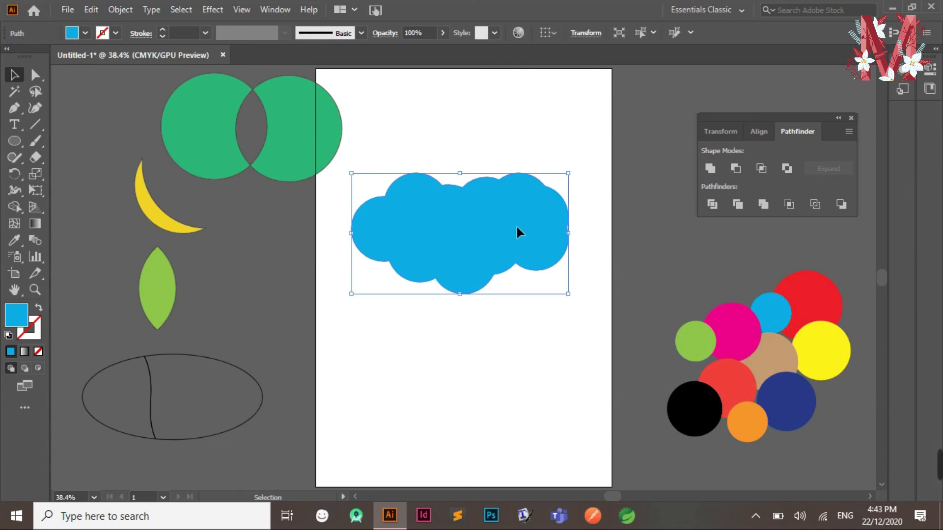
{"action": "left_click_drag", "start_coordinate": [516, 226], "coordinate": [549, 157]}
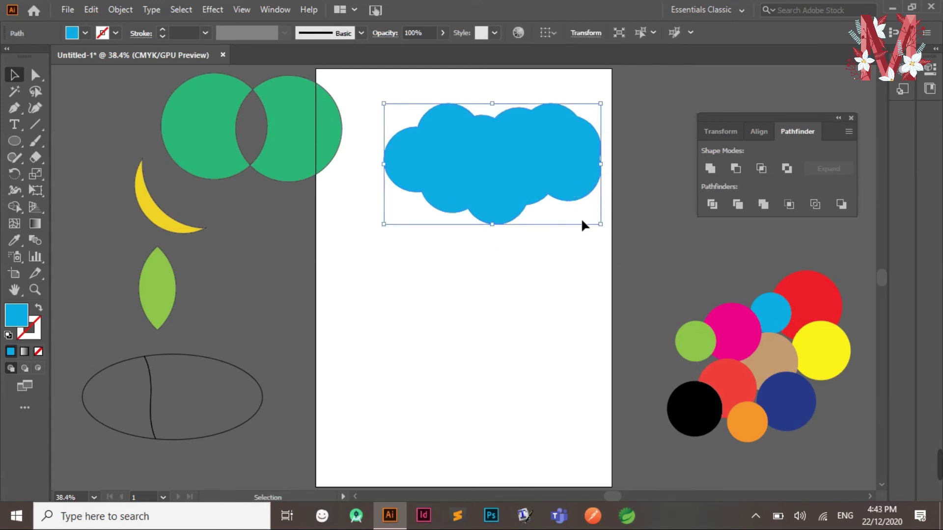
{"action": "left_click_drag", "start_coordinate": [605, 228], "coordinate": [512, 175]}
{"action": "left_click_drag", "start_coordinate": [446, 139], "coordinate": [726, 225]}
{"action": "left_click", "coordinate": [594, 123]}
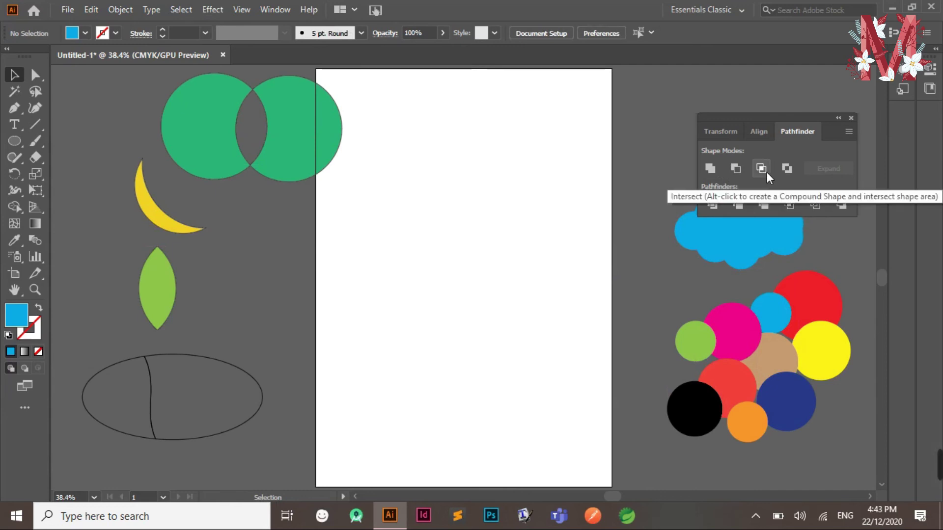
- Draw a circle about 74 mm in diameter on the artboard, fill it with orange and duplicate it sideways with an overlap
{"action": "left_click", "coordinate": [14, 141]}
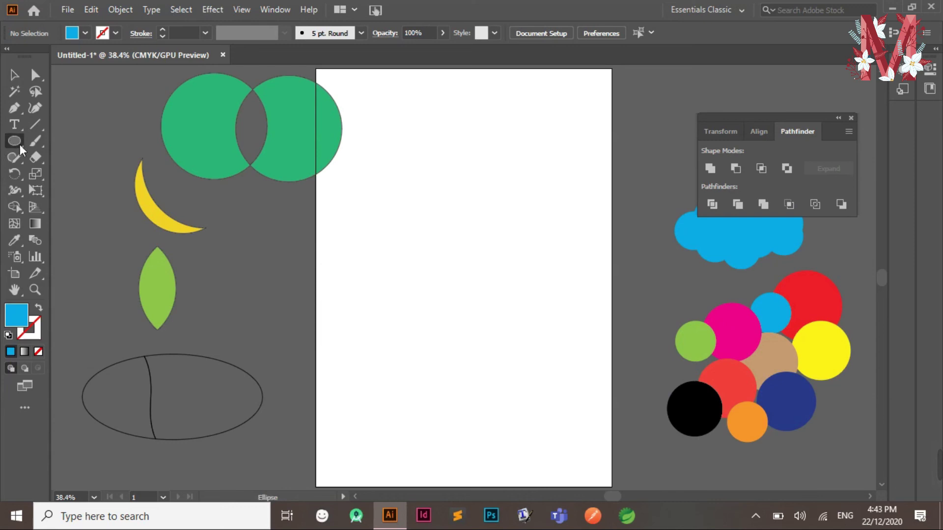
{"action": "left_click_drag", "start_coordinate": [379, 229], "coordinate": [483, 333]}
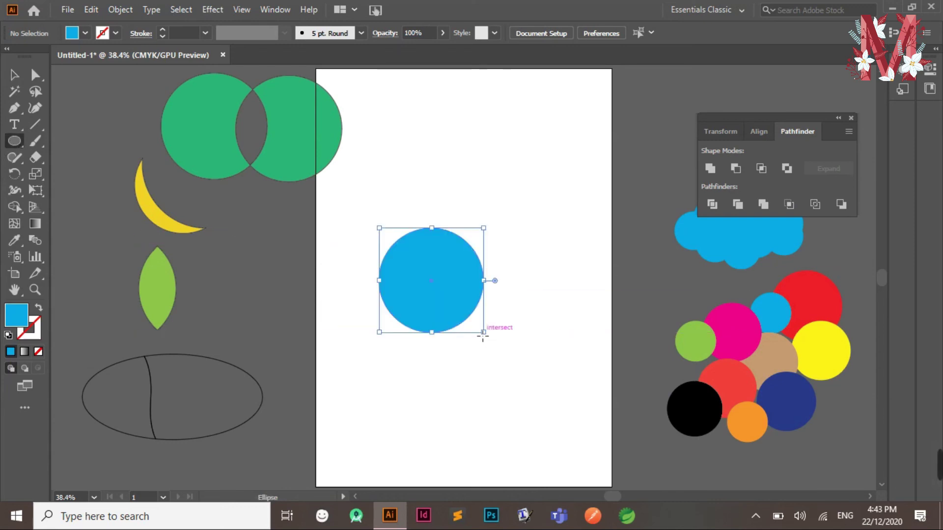
{"action": "left_click", "coordinate": [82, 33]}
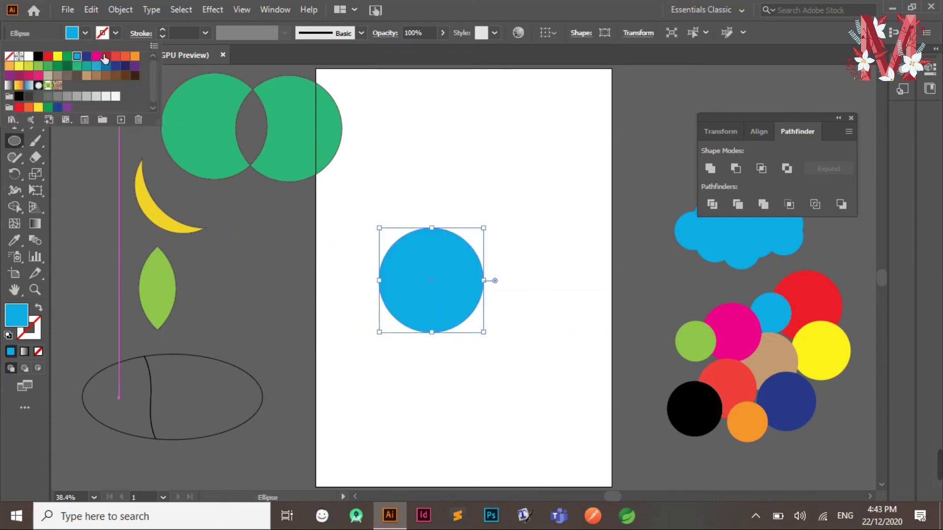
{"action": "left_click", "coordinate": [135, 57]}
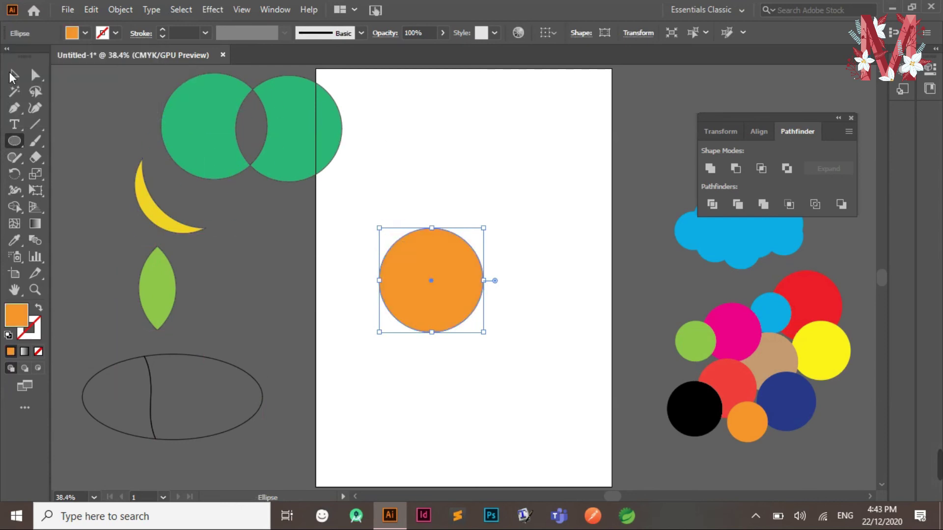
{"action": "left_click", "coordinate": [12, 75]}
{"action": "left_click_drag", "start_coordinate": [430, 281], "coordinate": [496, 286]}
- Crop the two overlapping orange circles to their shared area with the Pathfinder Crop operation
{"action": "left_click_drag", "start_coordinate": [432, 204], "coordinate": [541, 300]}
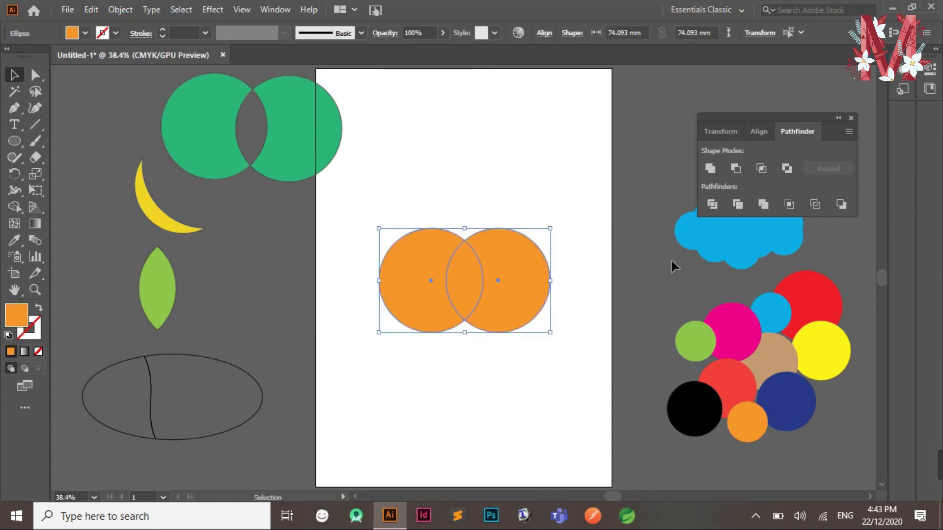
{"action": "left_click", "coordinate": [789, 205]}
{"action": "left_click", "coordinate": [536, 175]}
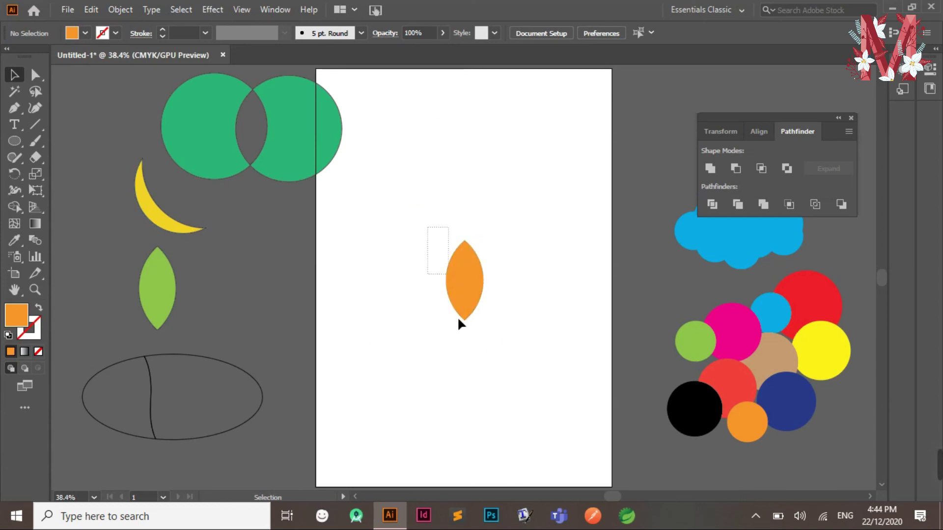
- Move the cropped orange lens shape off the artboard to the empty area beyond its upper right edge
{"action": "left_click", "coordinate": [466, 299]}
{"action": "left_click_drag", "start_coordinate": [486, 260], "coordinate": [657, 132]}
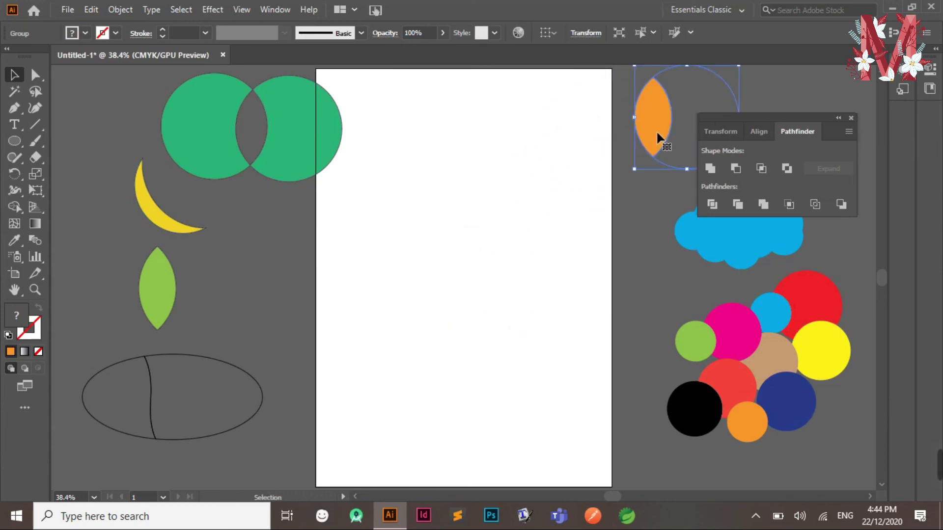
{"action": "left_click", "coordinate": [643, 231]}
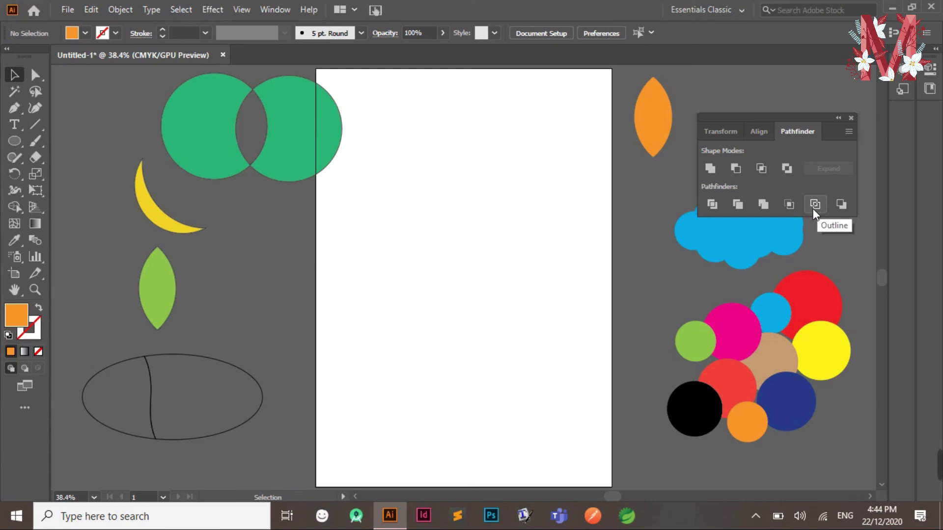
- Draw an orange circle about 63 mm in diameter on the artboard and duplicate it sideways with an overlap
{"action": "left_click_drag", "start_coordinate": [14, 141], "coordinate": [93, 178]}
{"action": "left_click_drag", "start_coordinate": [360, 235], "coordinate": [447, 321]}
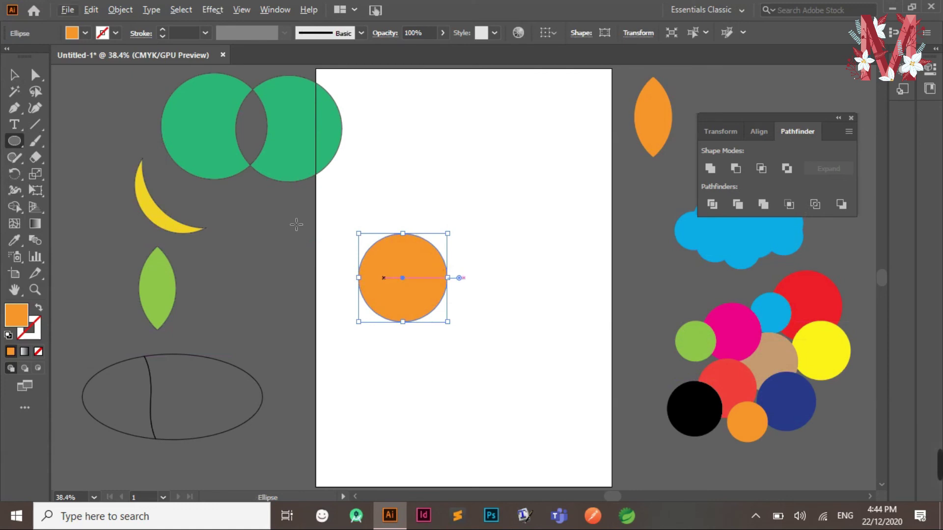
{"action": "left_click", "coordinate": [13, 74]}
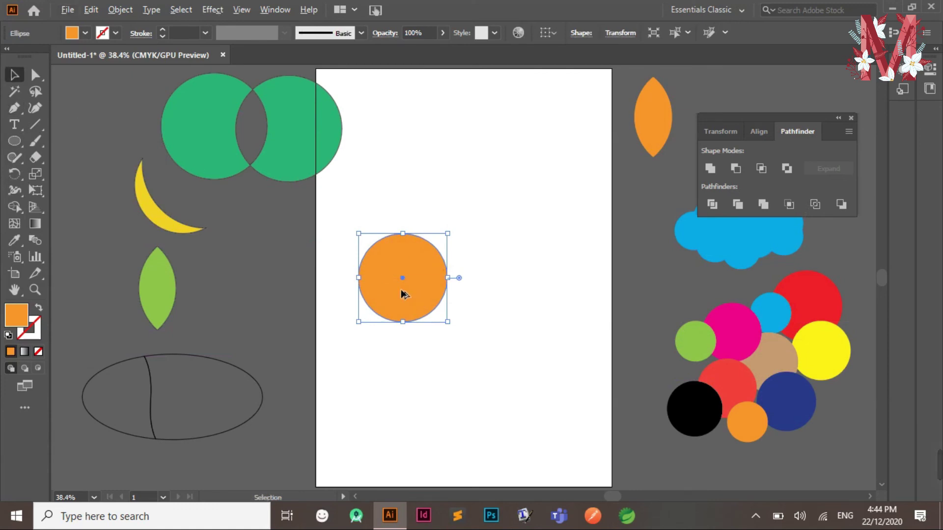
{"action": "left_click_drag", "start_coordinate": [417, 282], "coordinate": [459, 278]}
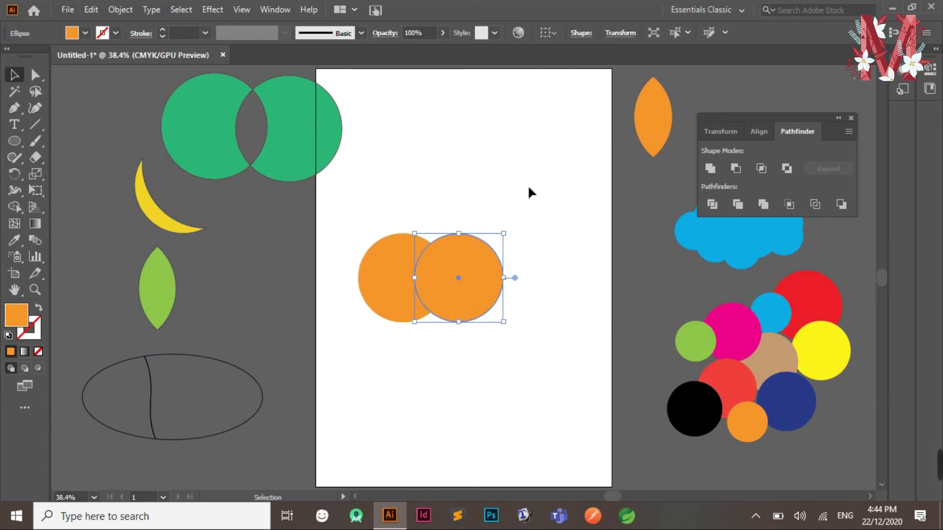
- Change the fill of both overlapping orange circles to dark blue
{"action": "left_click", "coordinate": [527, 185]}
{"action": "left_click", "coordinate": [408, 252]}
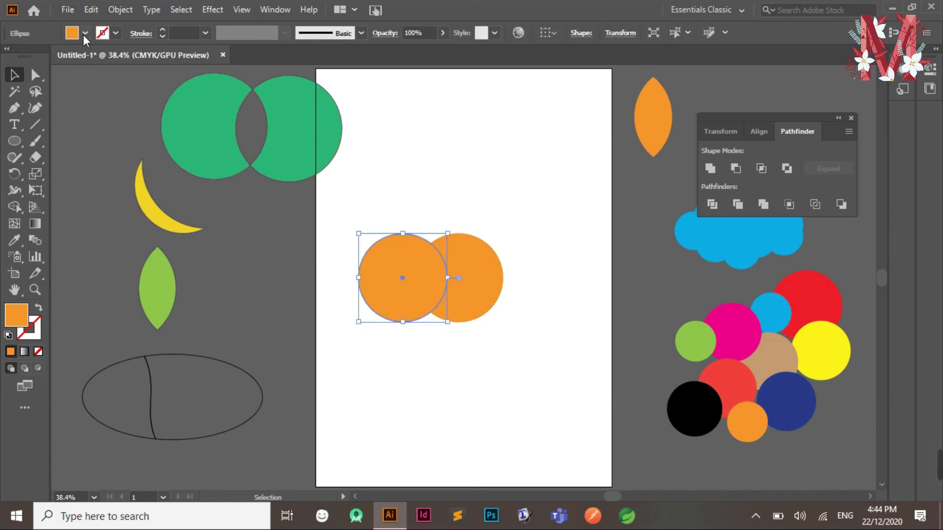
{"action": "left_click", "coordinate": [465, 270], "text": "shift"}
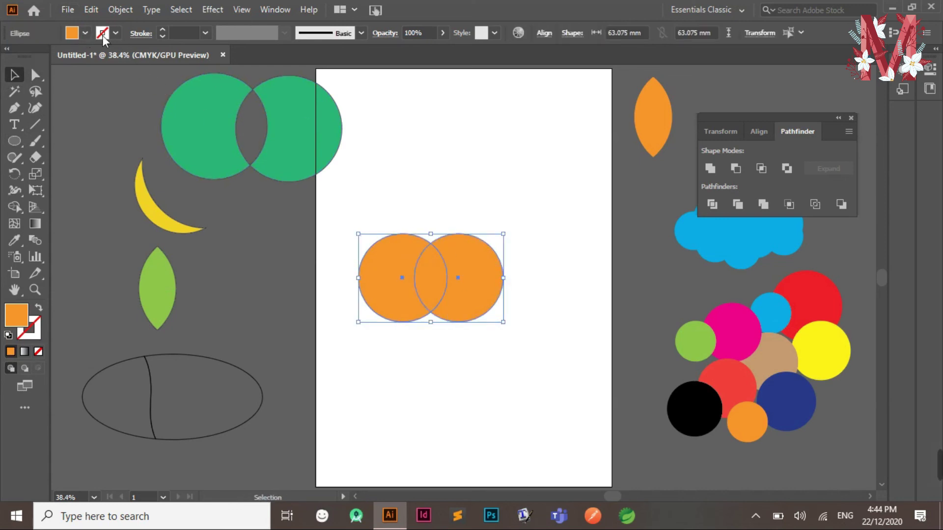
{"action": "left_click", "coordinate": [84, 34]}
{"action": "left_click", "coordinate": [67, 56]}
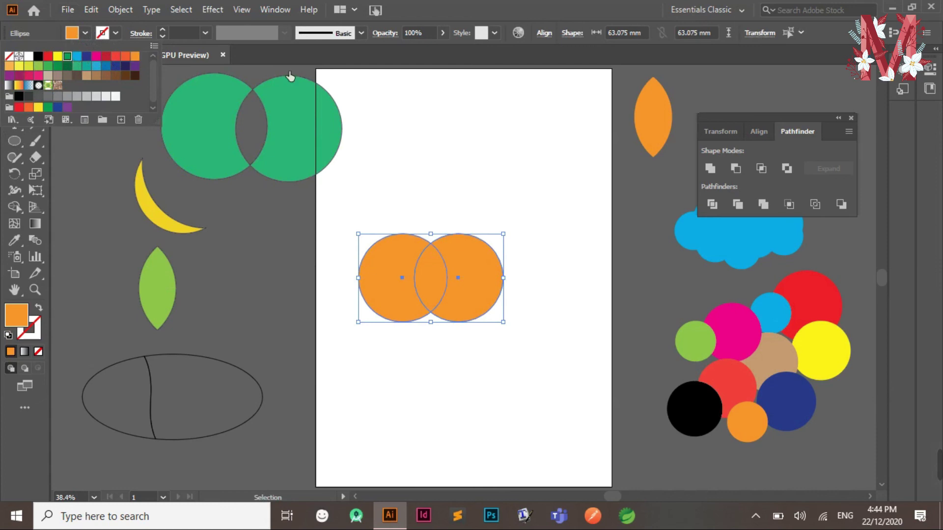
{"action": "left_click", "coordinate": [95, 62]}
{"action": "left_click", "coordinate": [399, 227]}
- Convert the two overlapping circles to outlines with the Pathfinder Outline operation
{"action": "left_click_drag", "start_coordinate": [367, 220], "coordinate": [670, 314]}
{"action": "left_click", "coordinate": [814, 204]}
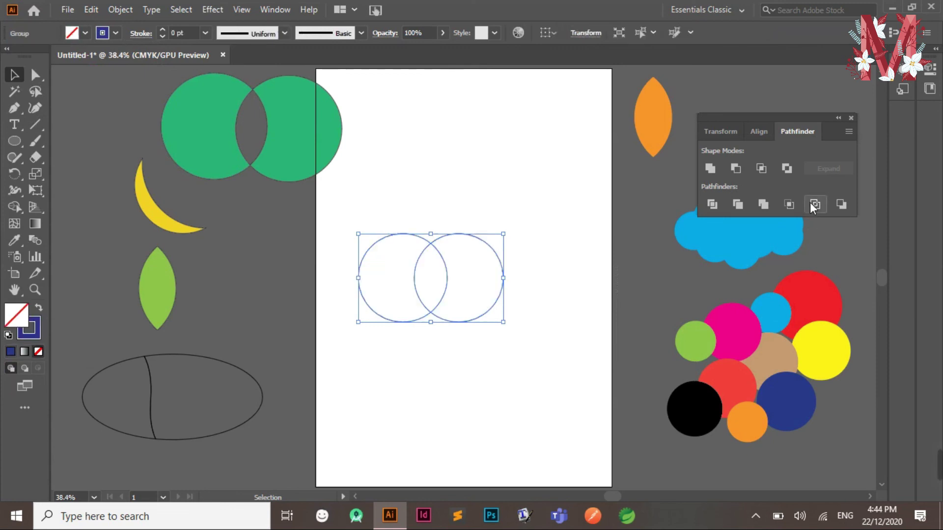
{"action": "left_click", "coordinate": [493, 196]}
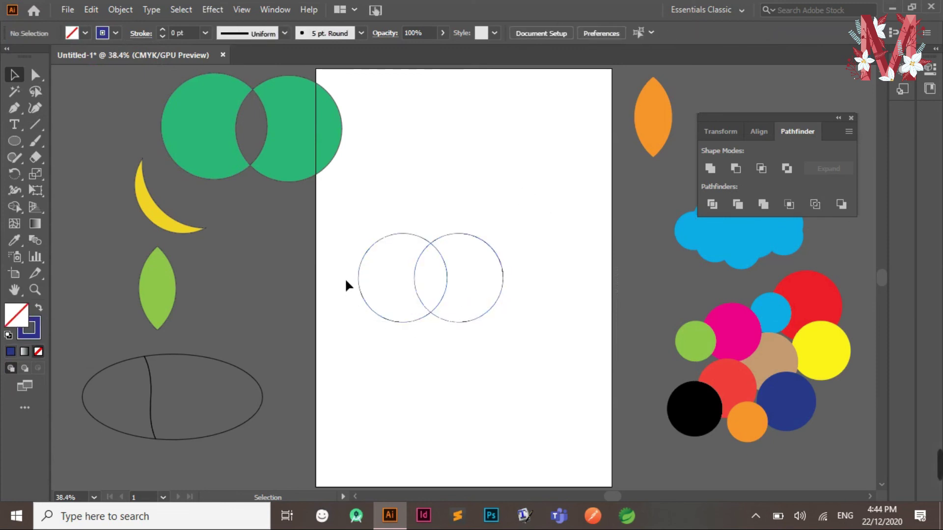
- Examine the edges of the outlined circles and their intersections up close
{"action": "left_click_drag", "start_coordinate": [372, 347], "coordinate": [588, 347]}
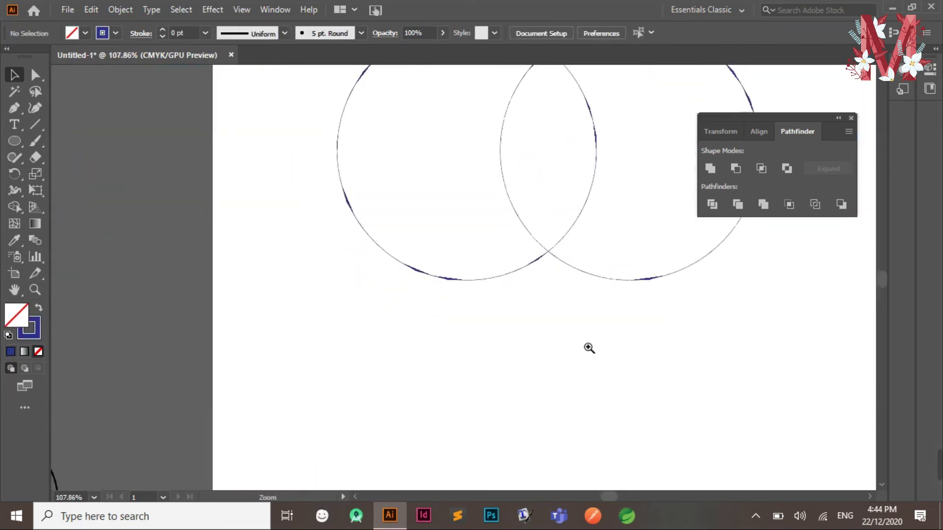
{"action": "left_click_drag", "start_coordinate": [549, 286], "coordinate": [355, 374]}
{"action": "left_click_drag", "start_coordinate": [431, 277], "coordinate": [533, 360]}
{"action": "left_click_drag", "start_coordinate": [470, 244], "coordinate": [571, 325]}
{"action": "left_click_drag", "start_coordinate": [444, 267], "coordinate": [579, 443]}
{"action": "left_click_drag", "start_coordinate": [429, 291], "coordinate": [278, 359]}
{"action": "left_click_drag", "start_coordinate": [556, 260], "coordinate": [348, 353]}
{"action": "left_click_drag", "start_coordinate": [659, 314], "coordinate": [472, 245]}
{"action": "left_click_drag", "start_coordinate": [664, 317], "coordinate": [398, 201]}
{"action": "left_click_drag", "start_coordinate": [703, 261], "coordinate": [413, 247]}
{"action": "left_click_drag", "start_coordinate": [609, 347], "coordinate": [495, 337]}
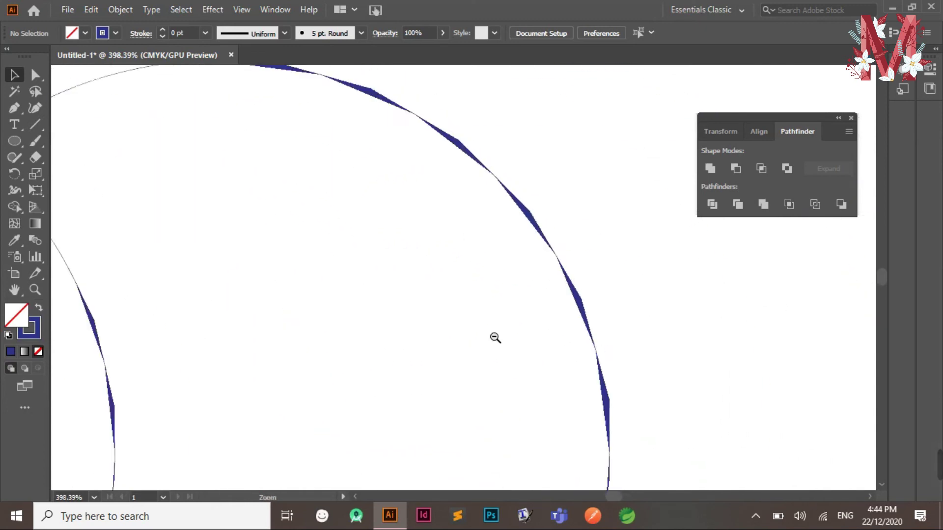
{"action": "left_click_drag", "start_coordinate": [674, 357], "coordinate": [417, 337]}
{"action": "left_click_drag", "start_coordinate": [621, 373], "coordinate": [574, 340]}
{"action": "left_click_drag", "start_coordinate": [669, 320], "coordinate": [670, 349]}
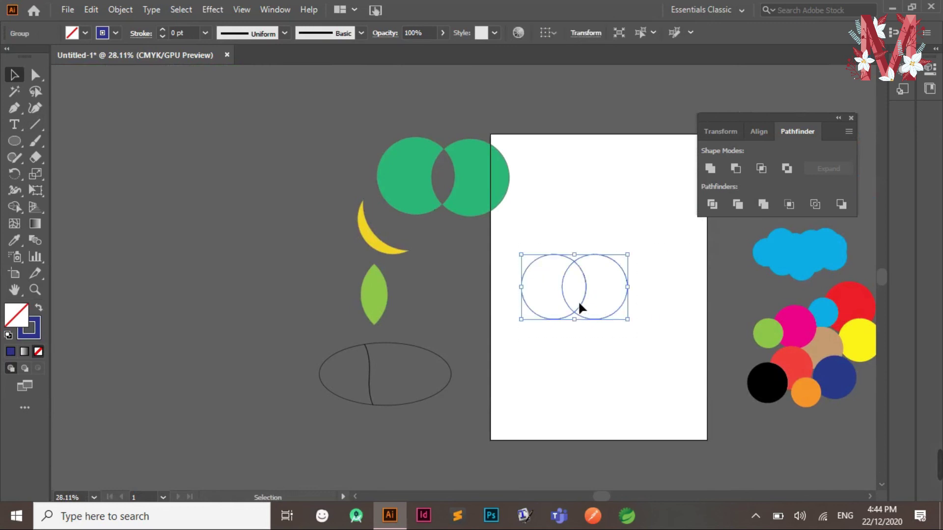
- Move the outlined circle pair off the artboard, to the left of the yellow crescent
{"action": "left_click_drag", "start_coordinate": [579, 304], "coordinate": [270, 253]}
{"action": "left_click", "coordinate": [644, 312]}
{"action": "left_click_drag", "start_coordinate": [641, 318], "coordinate": [602, 352]}
{"action": "left_click_drag", "start_coordinate": [624, 297], "coordinate": [598, 318]}
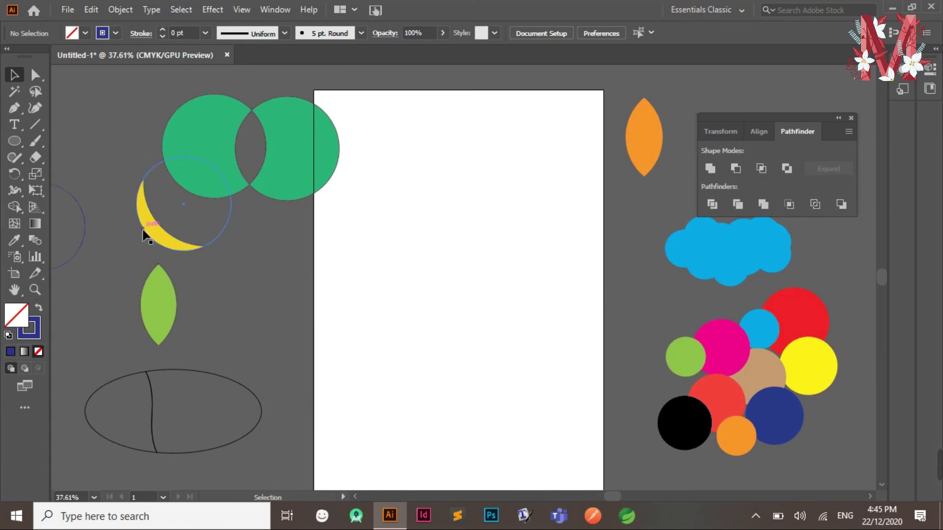
- Draw a circle about 78 mm in diameter on the artboard and duplicate it sideways with an overlap
{"action": "left_click", "coordinate": [16, 143]}
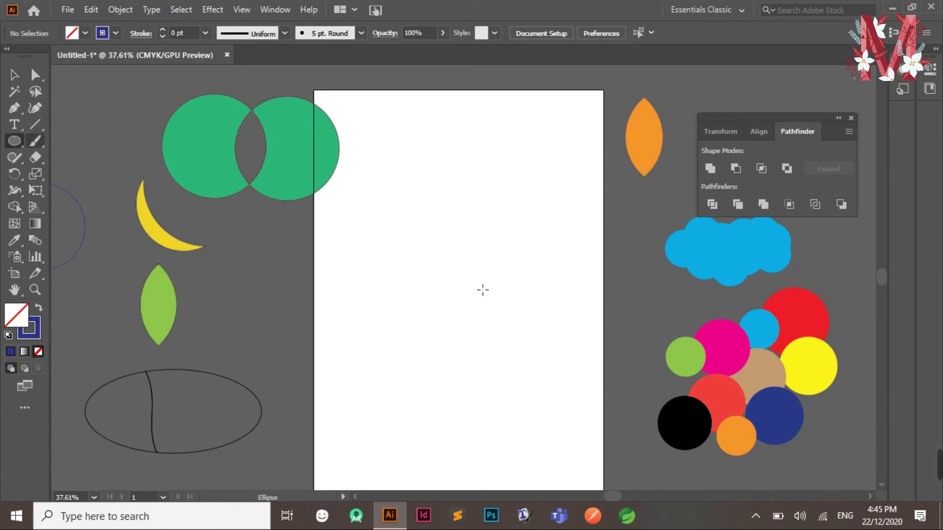
{"action": "left_click_drag", "start_coordinate": [386, 241], "coordinate": [488, 355]}
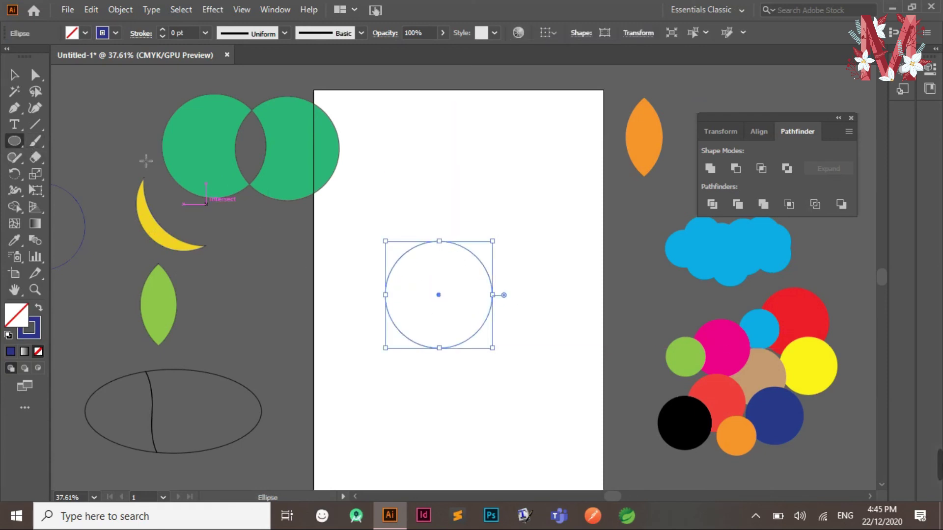
{"action": "left_click", "coordinate": [14, 75]}
{"action": "left_click_drag", "start_coordinate": [439, 294], "coordinate": [473, 289]}
- Swap the fill and stroke of both new circles so they are filled with dark blue
{"action": "left_click_drag", "start_coordinate": [376, 212], "coordinate": [553, 337]}
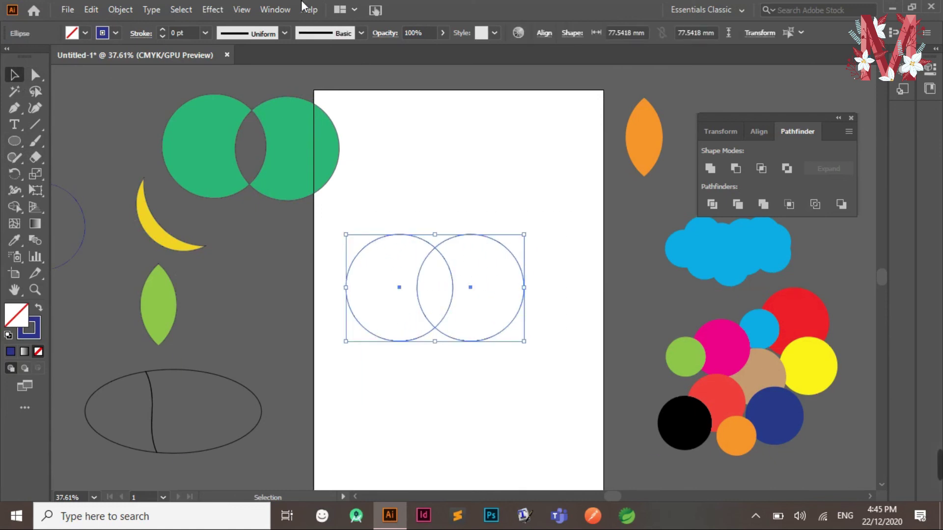
{"action": "left_click", "coordinate": [40, 310]}
{"action": "left_click_drag", "start_coordinate": [347, 221], "coordinate": [573, 372]}
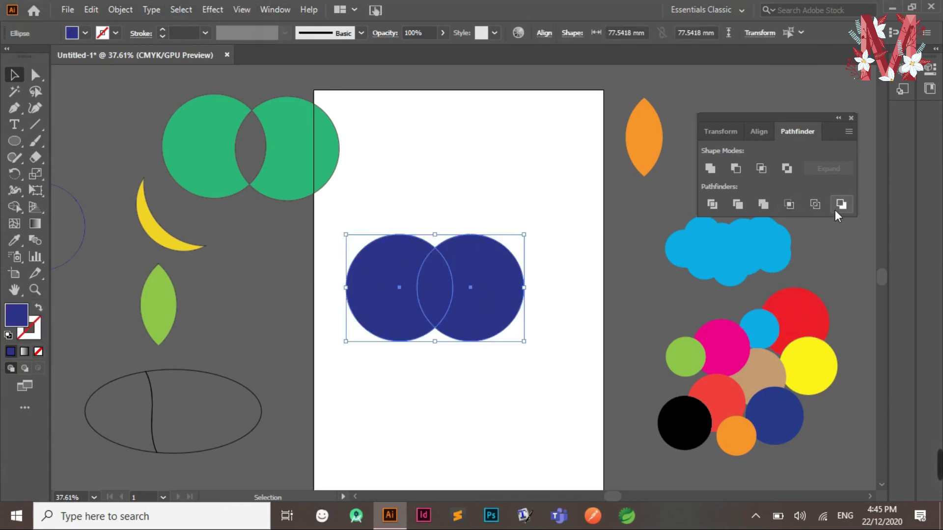
{"action": "left_click", "coordinate": [454, 198]}
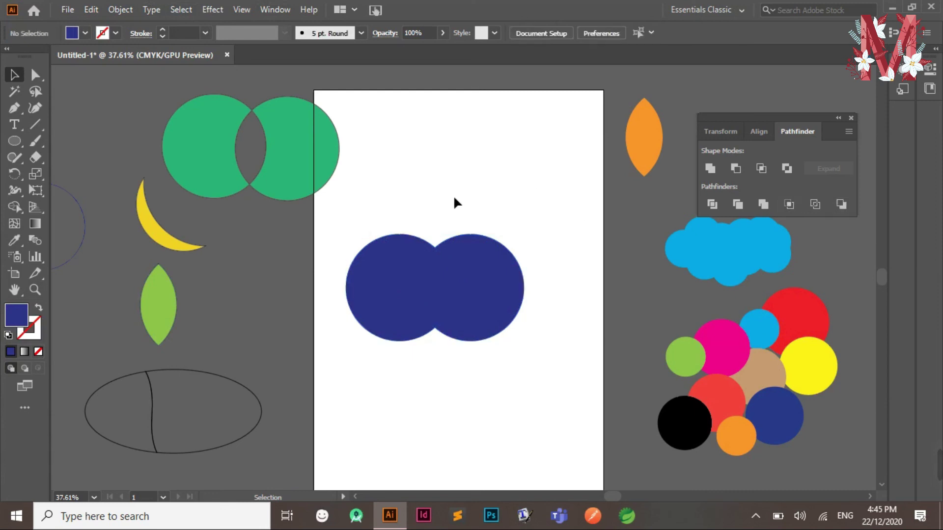
- Fill the left one of the two overlapping dark blue circles with magenta
{"action": "left_click", "coordinate": [400, 270]}
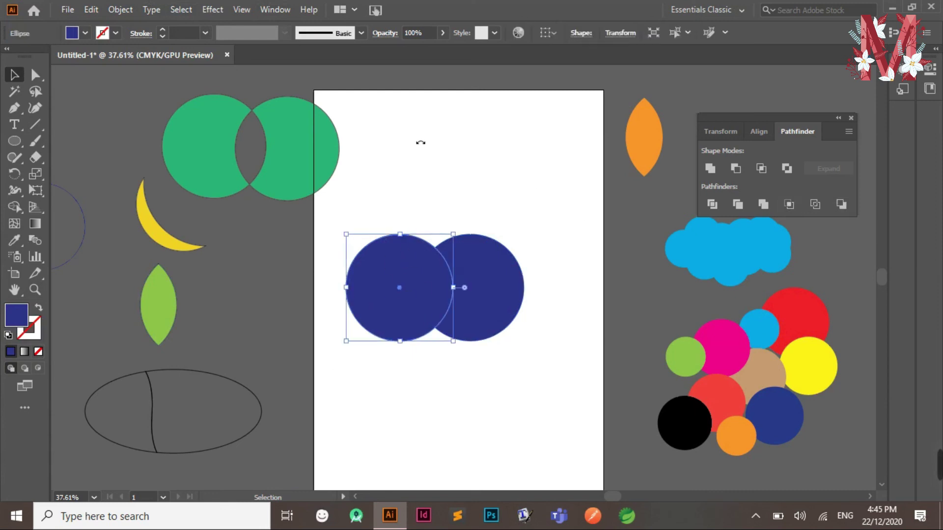
{"action": "left_click", "coordinate": [85, 33]}
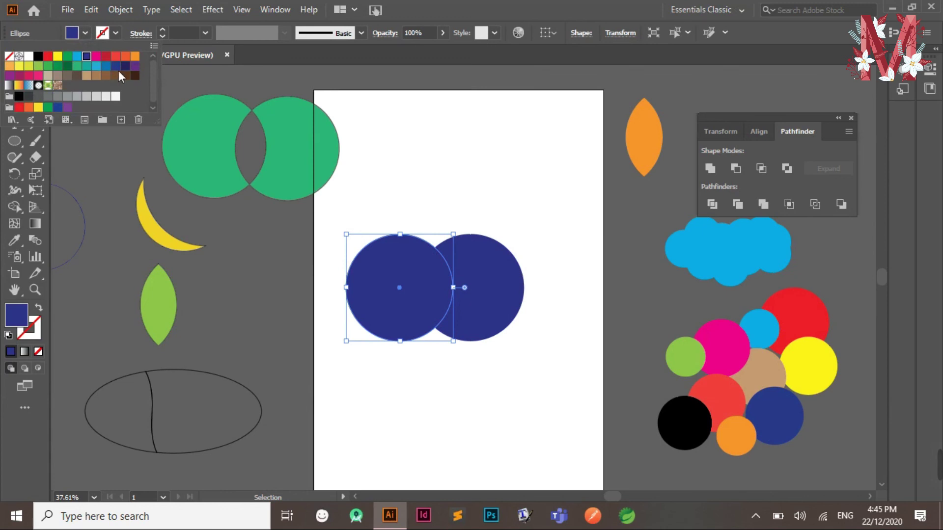
{"action": "left_click", "coordinate": [96, 55]}
{"action": "left_click", "coordinate": [514, 214]}
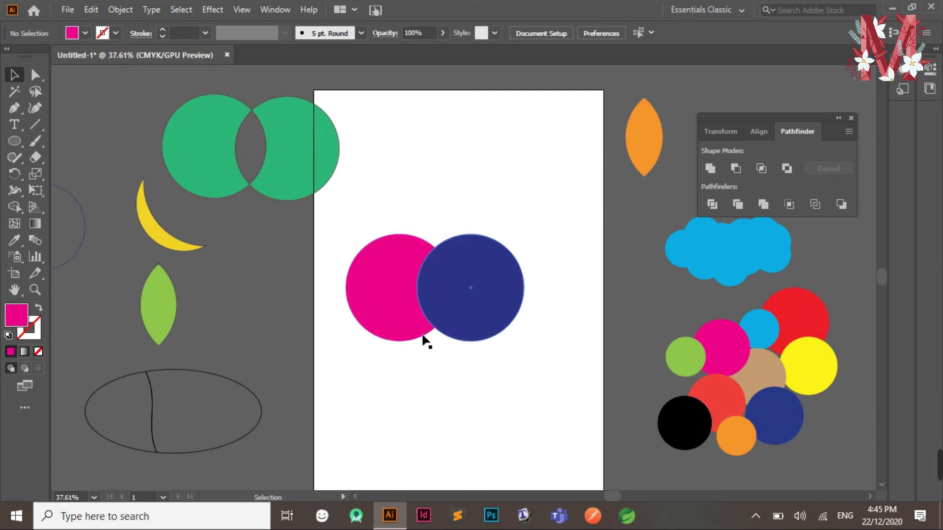
- Subtract the magenta circle from the dark blue one with the Pathfinder Minus Back operation
{"action": "left_click_drag", "start_coordinate": [339, 216], "coordinate": [555, 353]}
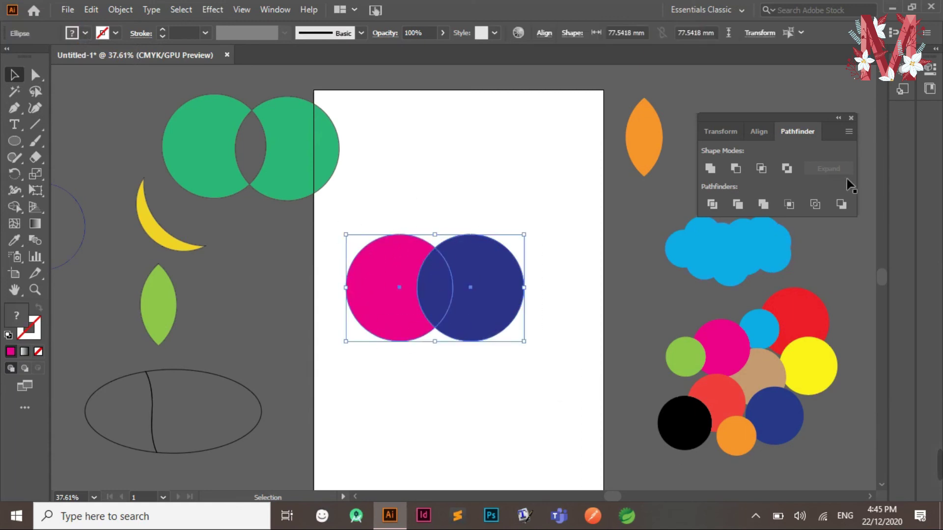
{"action": "left_click", "coordinate": [467, 170]}
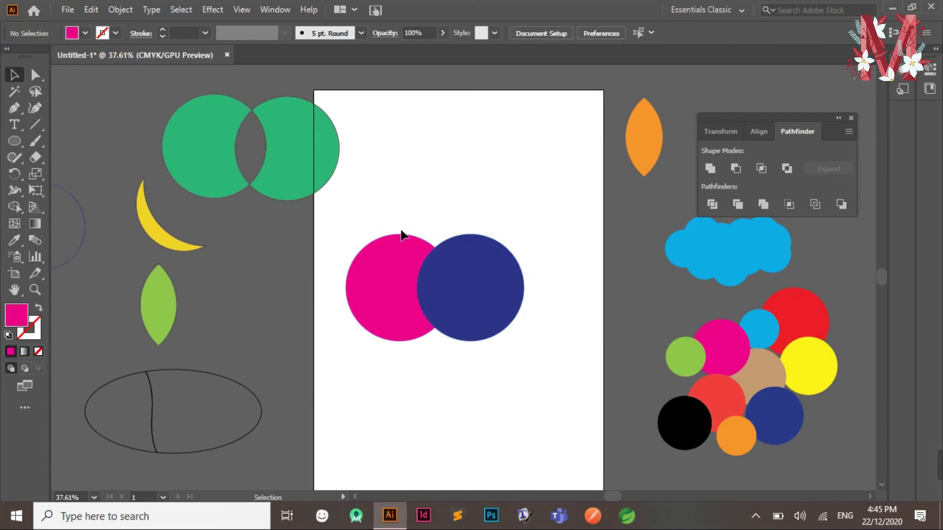
{"action": "left_click_drag", "start_coordinate": [355, 227], "coordinate": [586, 358]}
{"action": "left_click", "coordinate": [842, 212]}
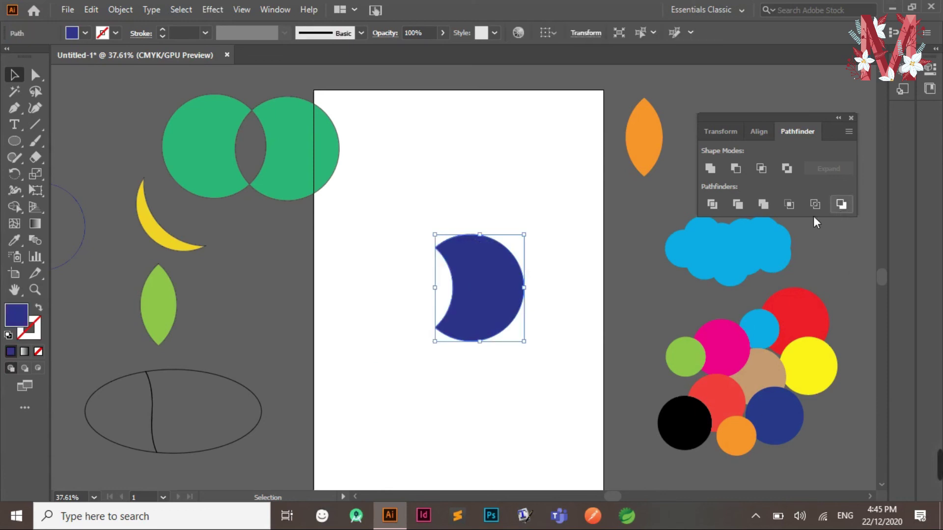
{"action": "left_click", "coordinate": [545, 192]}
- Move the dark blue crescent leftward so it straddles the artboard's left edge, and deselect it
{"action": "left_click", "coordinate": [453, 324]}
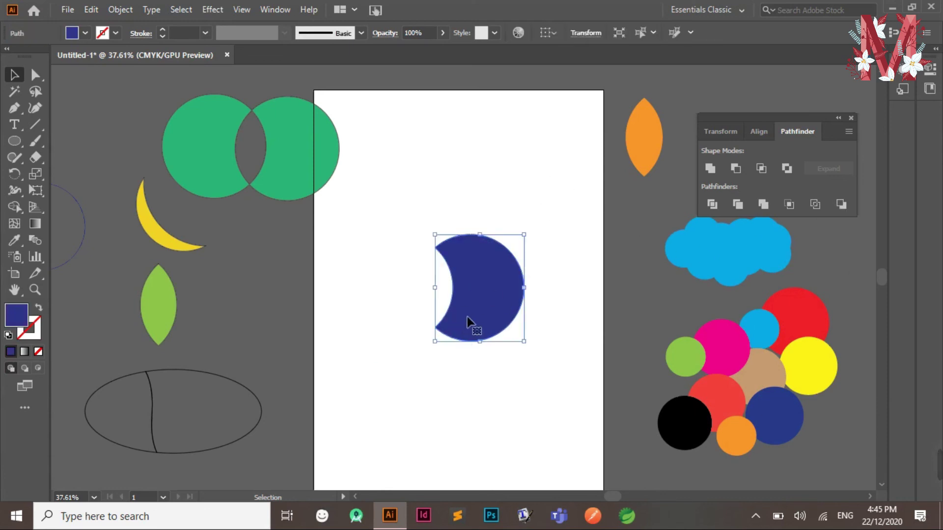
{"action": "scroll", "coordinate": [449, 319], "scroll_direction": "down", "scroll_amount": 3}
{"action": "left_click_drag", "start_coordinate": [485, 302], "coordinate": [411, 312]}
{"action": "left_click", "coordinate": [498, 326]}
{"action": "key", "text": "ctrl+space"}
{"action": "left_click_drag", "start_coordinate": [492, 335], "coordinate": [567, 358]}
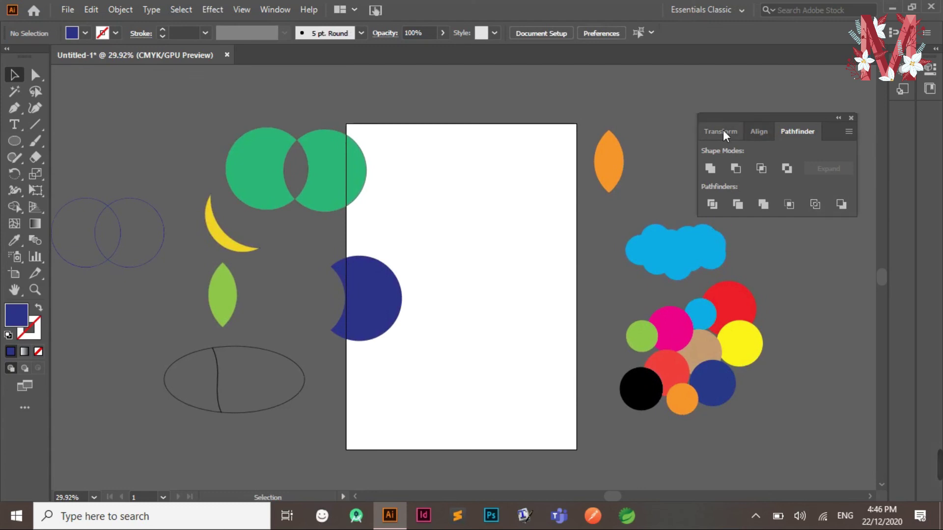